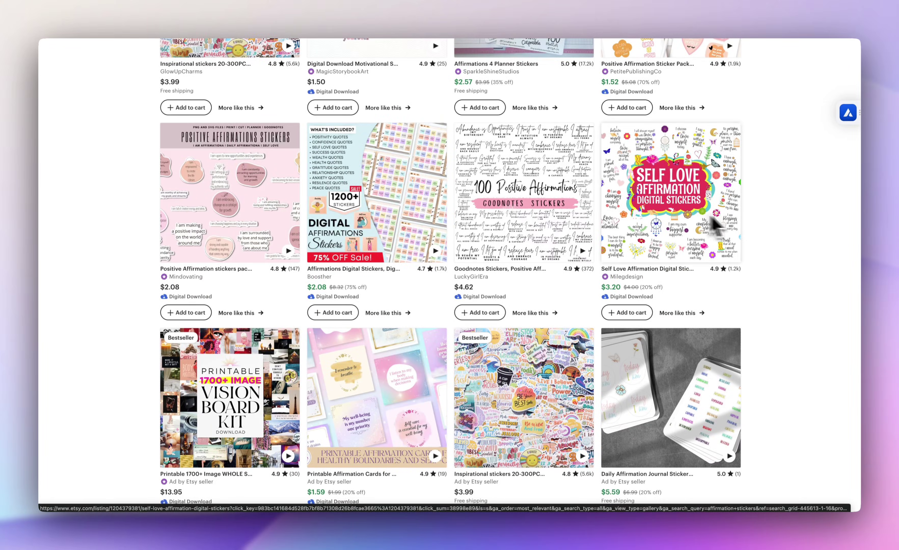
pyautogui.scroll(-5, 775, 231)
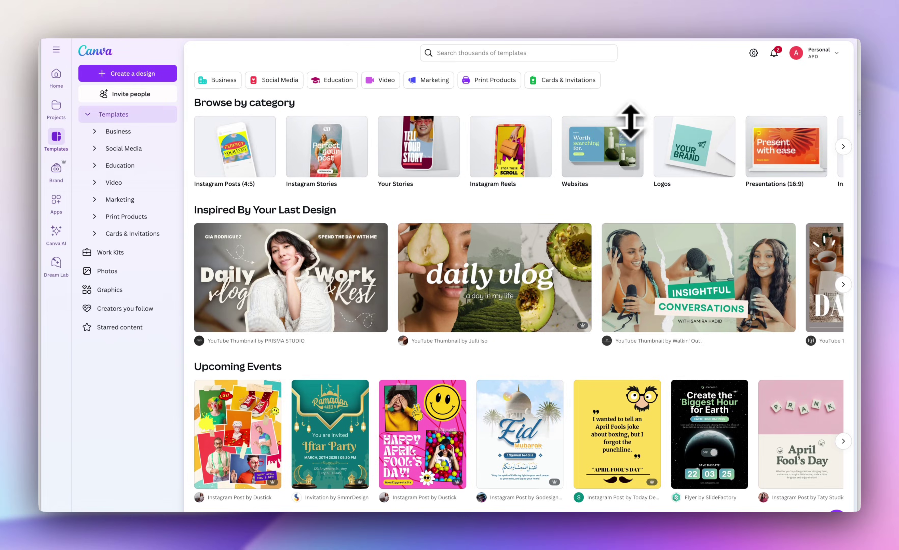
# Start a custom-size Canva design 1000 px wide and move on to its height.
pyautogui.click(156, 74)
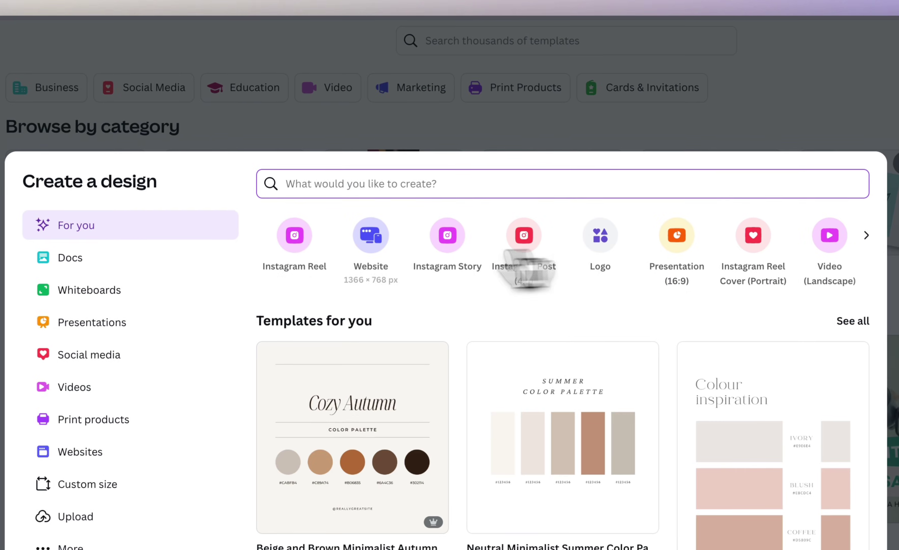
pyautogui.click(420, 508)
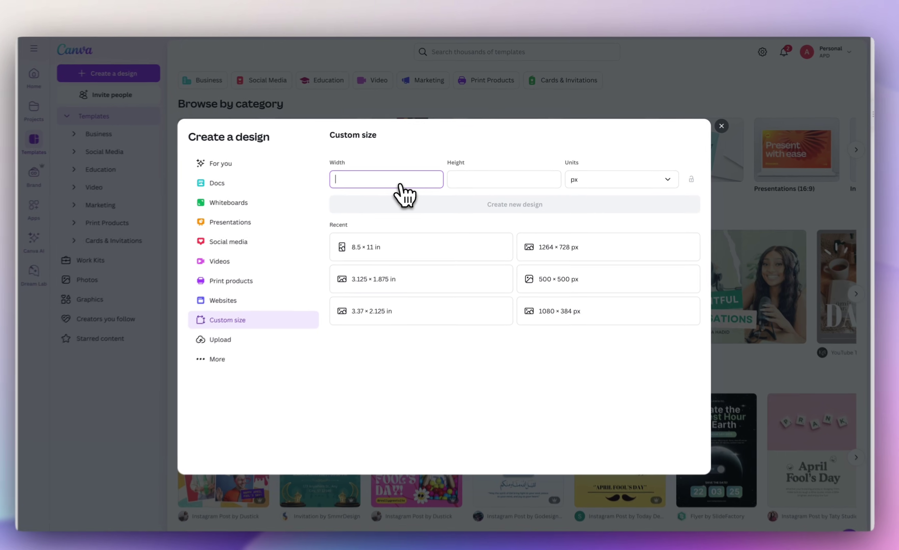
pyautogui.write('1000')
pyautogui.press('Tab')
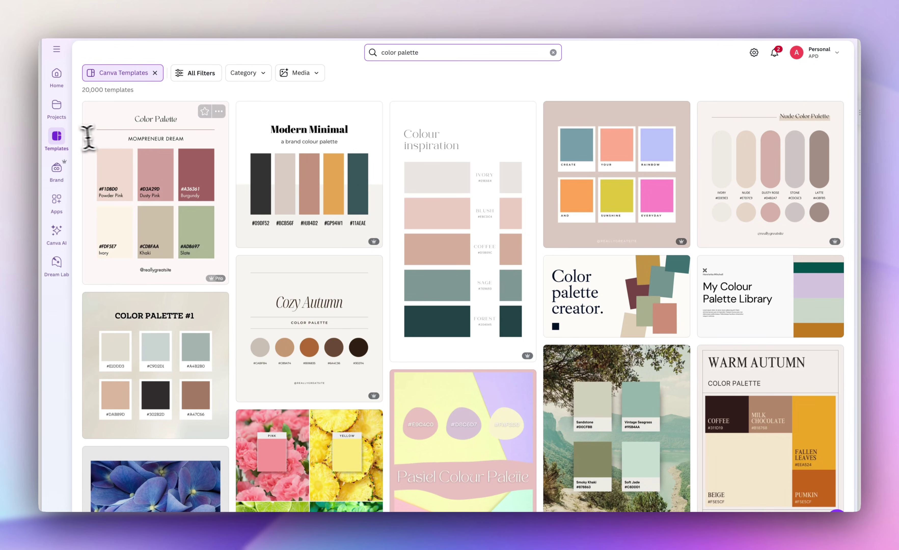
# Scroll the 'color palette' template results down to the Nude Color Palette card.
pyautogui.scroll(-5, 354, 214)
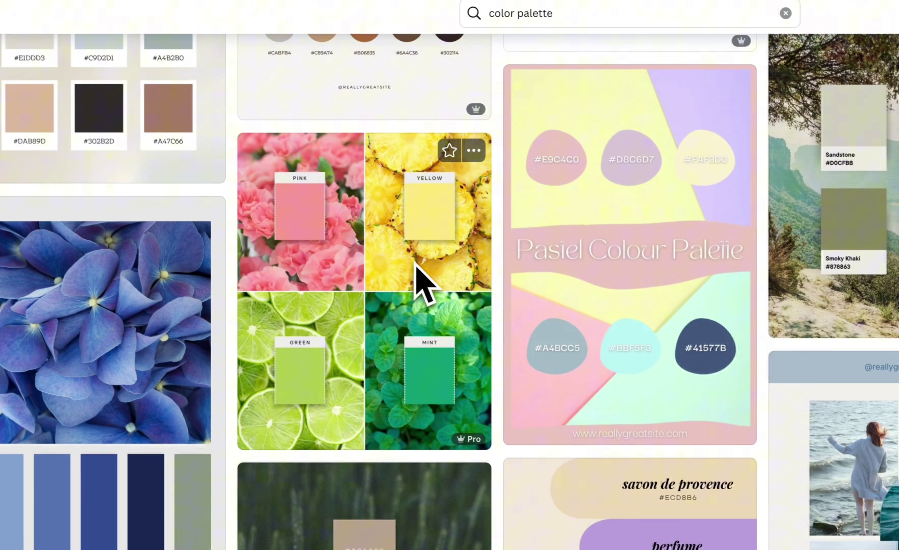
pyautogui.scroll(-10, 414, 260)
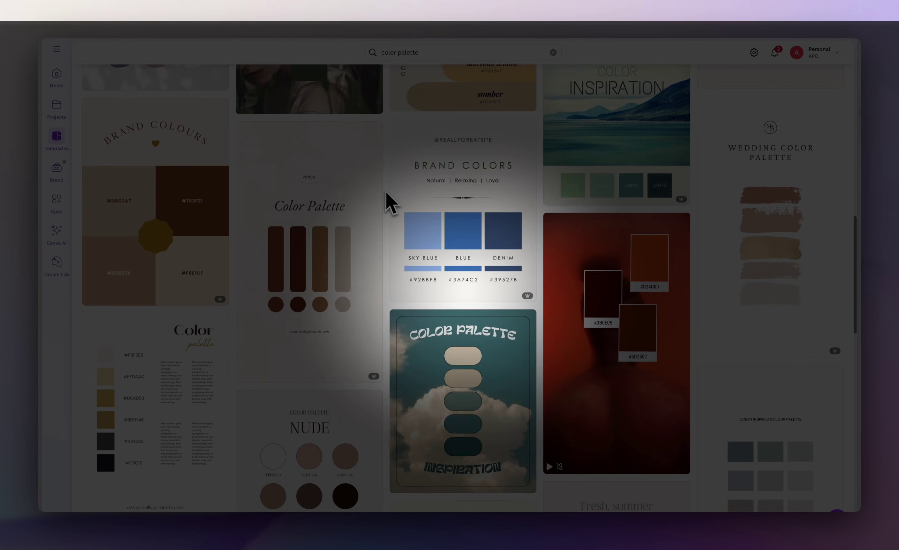
pyautogui.scroll(-9, 385, 191)
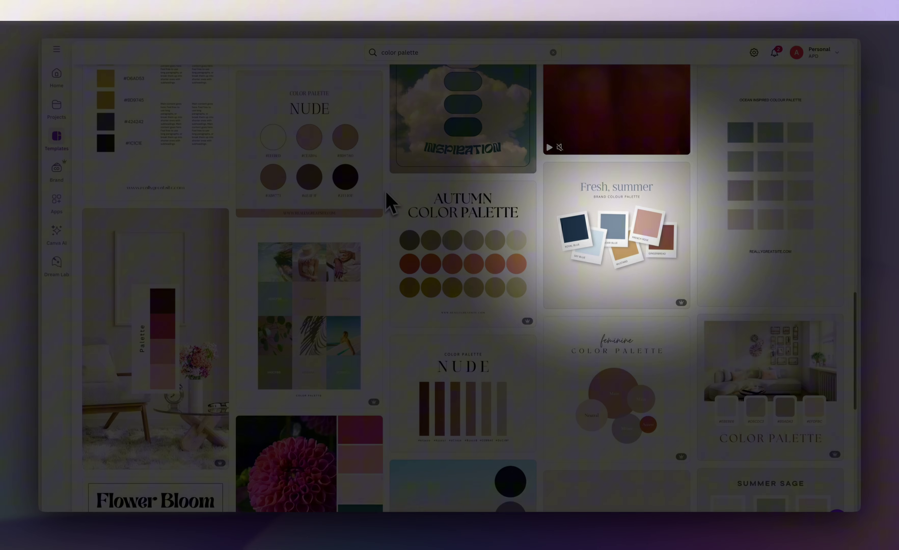
pyautogui.scroll(-4, 388, 201)
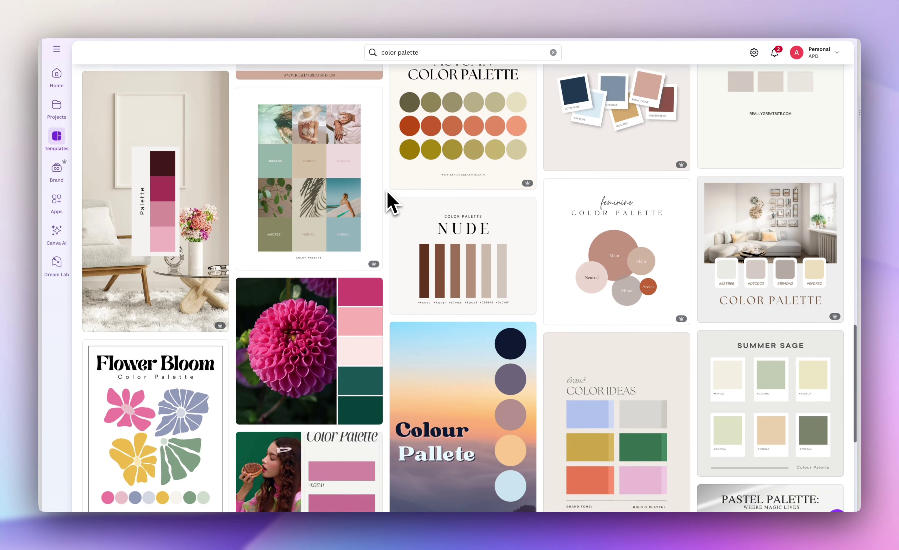
pyautogui.scroll(-4, 387, 201)
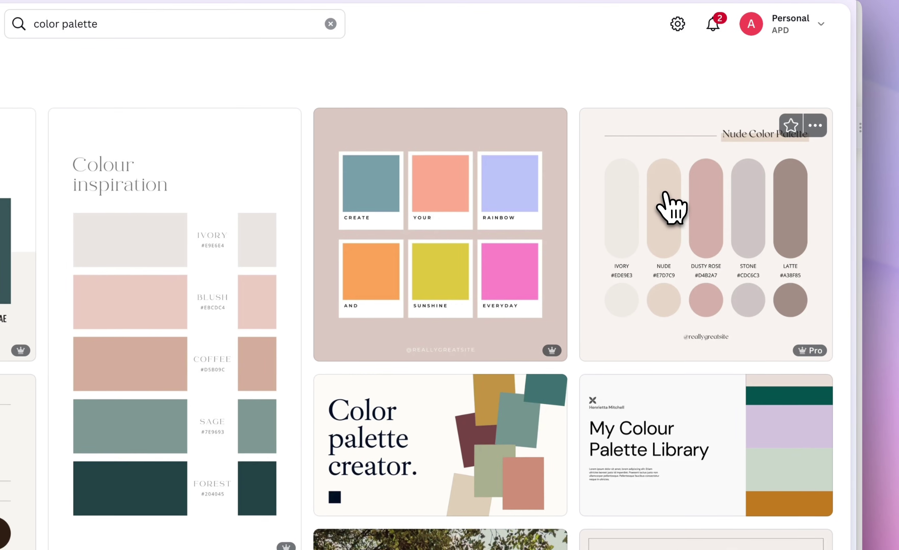
# Open the Nude Color Palette template and pick out its Nude colour pill.
pyautogui.click(673, 207)
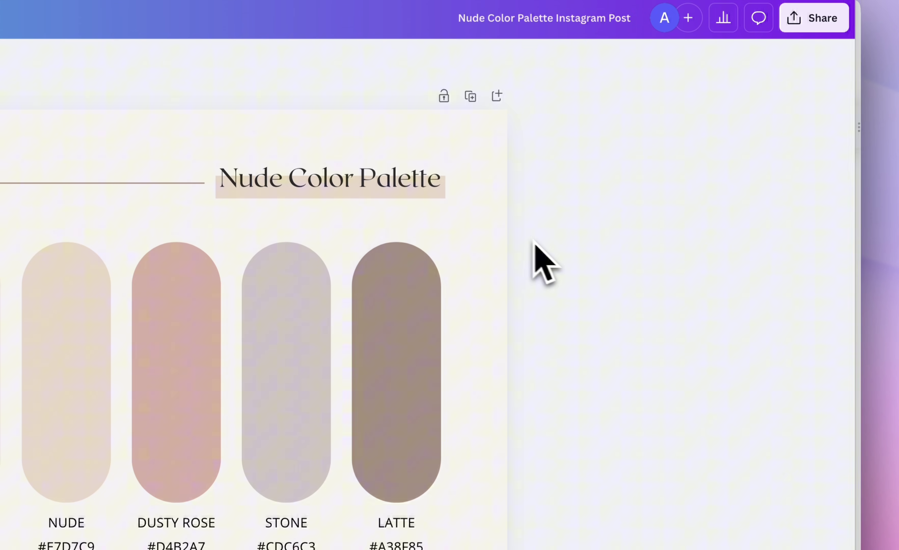
pyautogui.moveTo(535, 244); pyautogui.dragTo(1, 381)
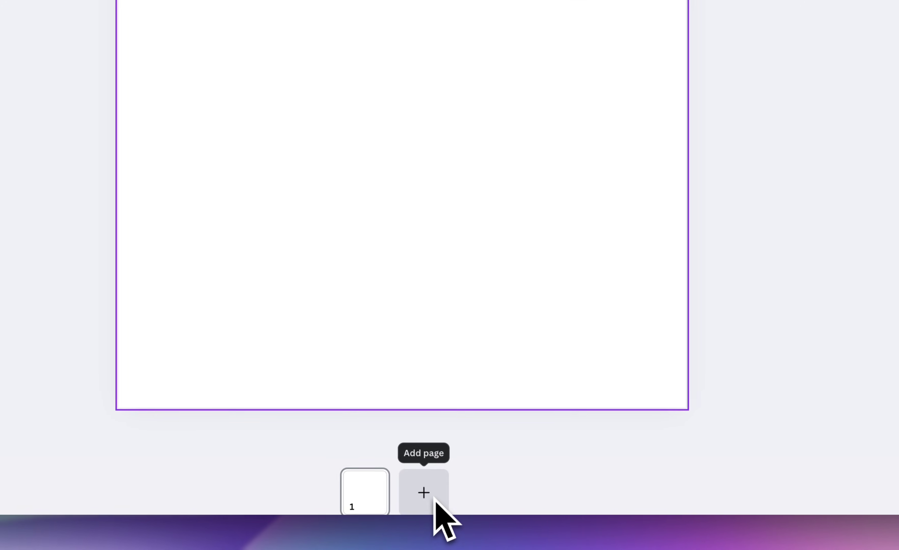
pyautogui.click(434, 489)
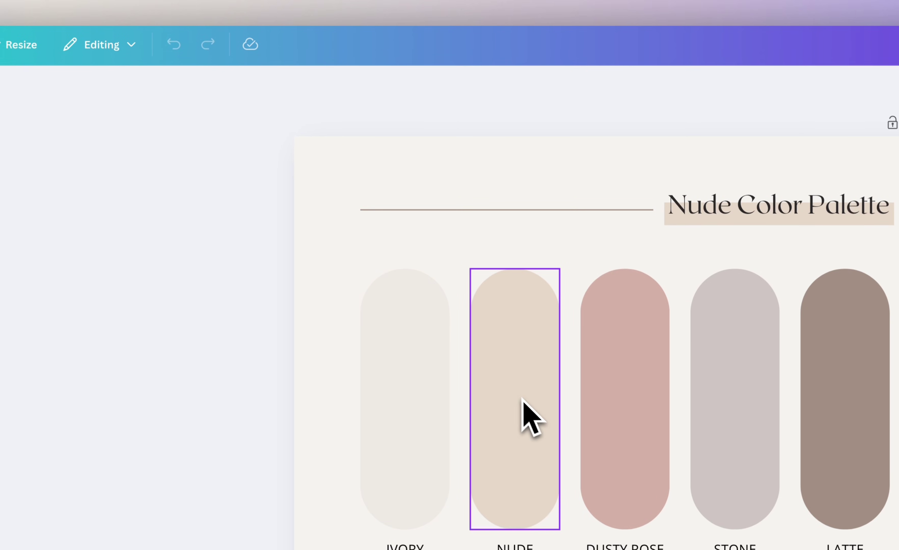
pyautogui.click(523, 399)
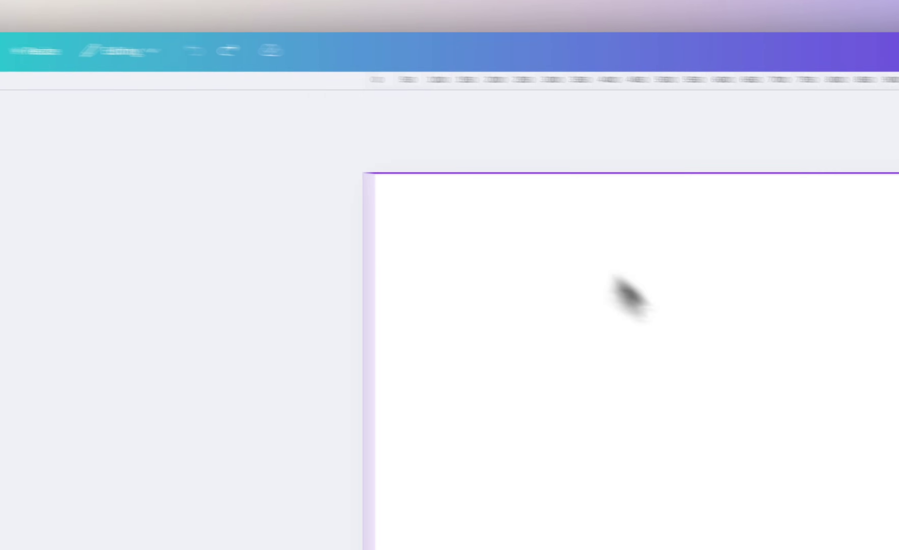
# Centre the beige pill on the page and fill the page background with beige Nude.
pyautogui.click(664, 389)
pyautogui.moveTo(390, 374); pyautogui.dragTo(495, 397)
pyautogui.click(533, 394)
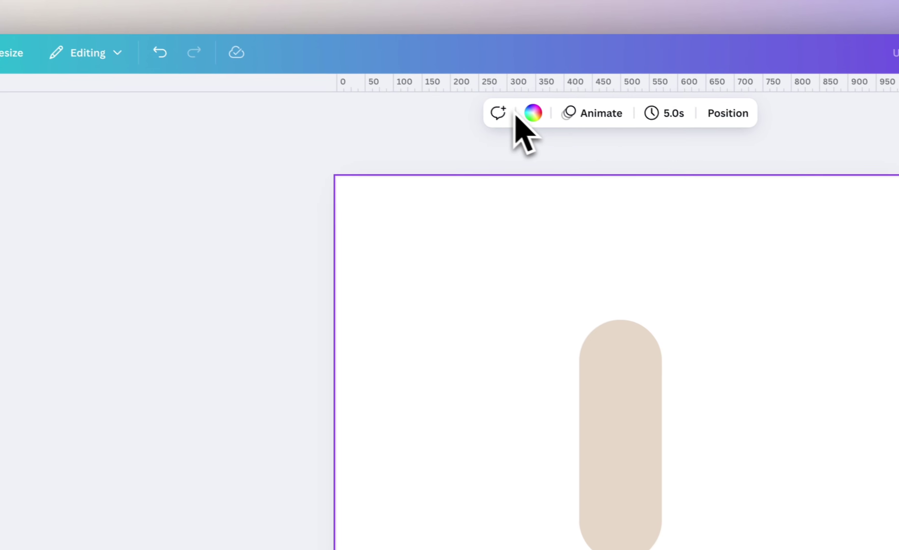
pyautogui.click(532, 113)
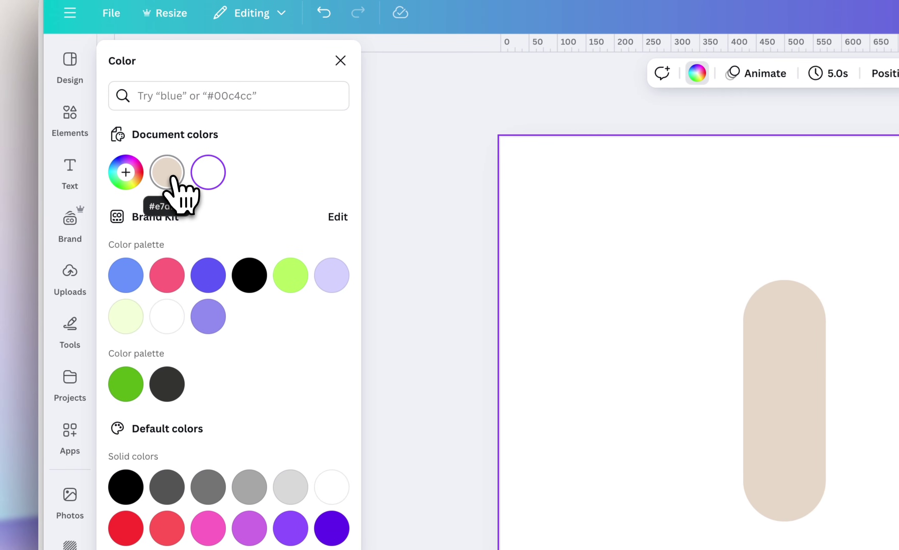
pyautogui.click(170, 173)
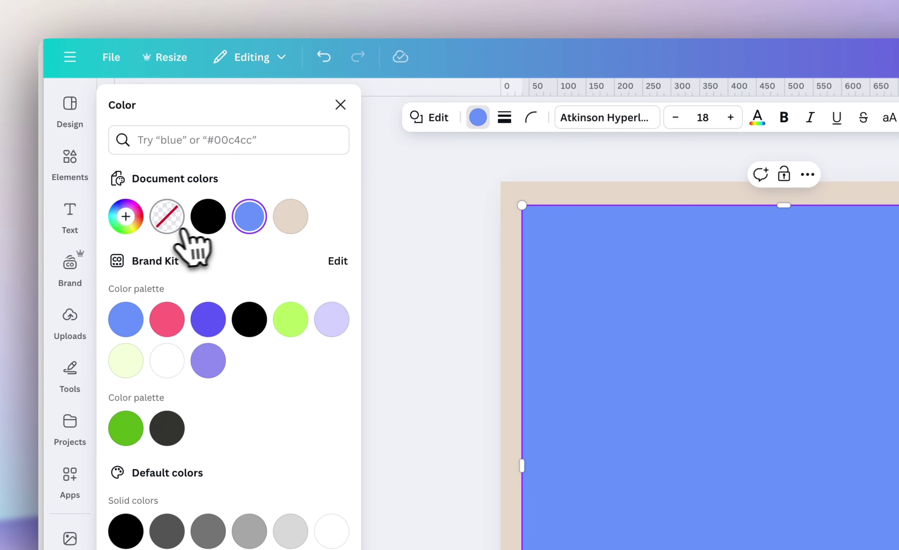
# Give the rectangle no fill and a solid black outline of weight 4.
pyautogui.click(173, 237)
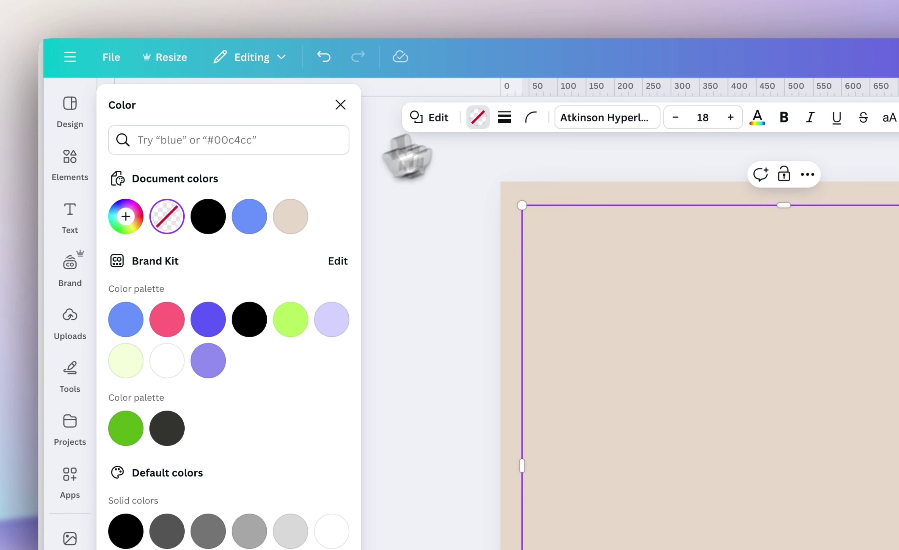
pyautogui.click(504, 118)
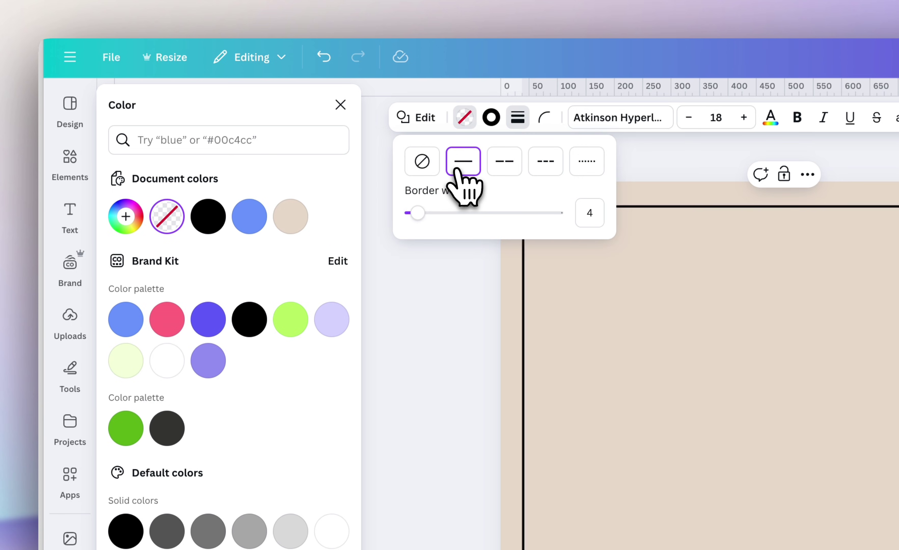
pyautogui.click(491, 119)
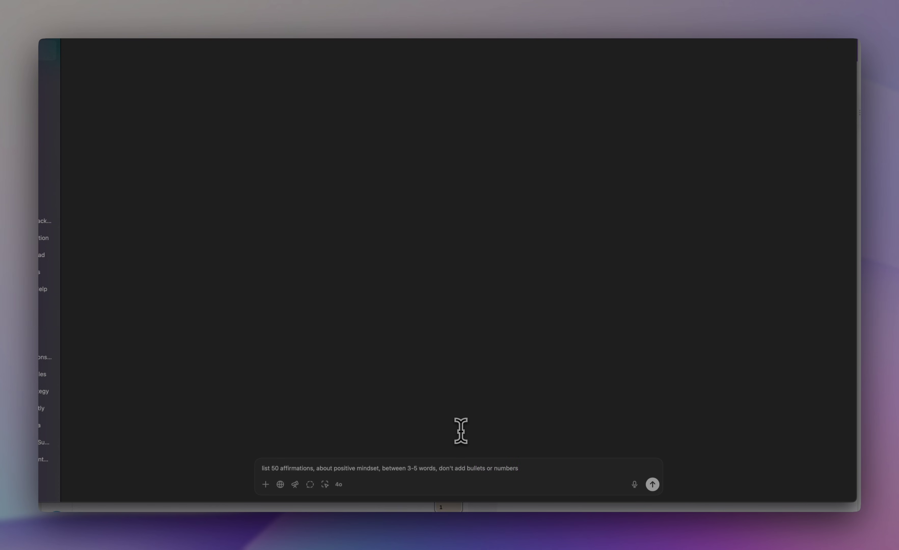
# Generate 50 affirmations in ChatGPT and paste 'I am worthy always' over Canva's placeholder text.
pyautogui.press('Return')
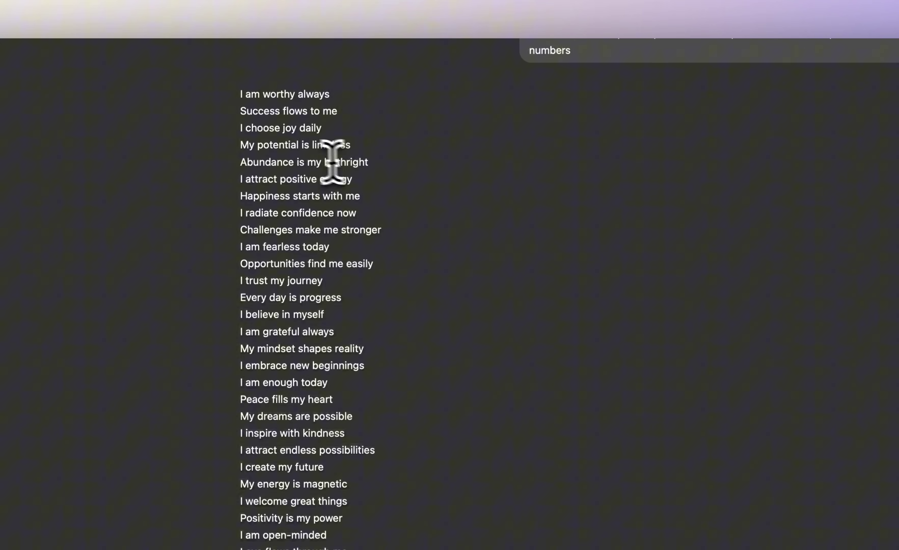
pyautogui.tripleClick(295, 94)
pyautogui.press('super+c')
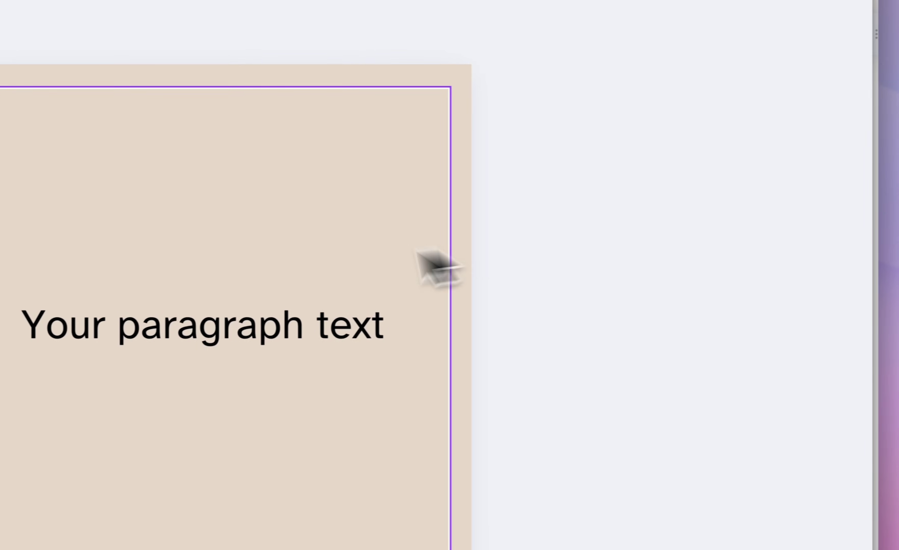
pyautogui.tripleClick(321, 331)
pyautogui.press('super+v')
pyautogui.click(588, 337)
# Set 'I am worthy always' to DM Serif Display size 80 and widen its box to 836 px.
pyautogui.click(311, 341)
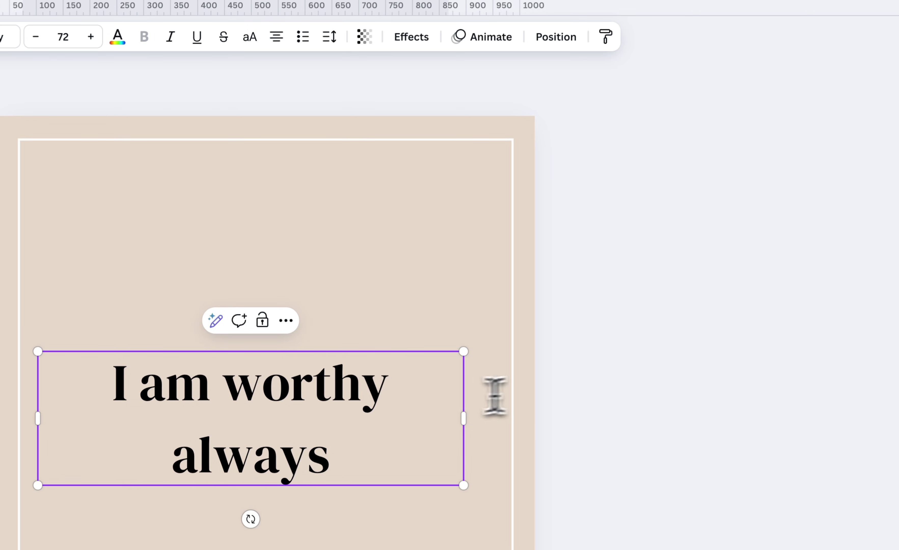
pyautogui.click(476, 386)
pyautogui.moveTo(414, 394); pyautogui.dragTo(428, 367)
pyautogui.click(329, 37)
pyautogui.moveTo(303, 148); pyautogui.dragTo(283, 156)
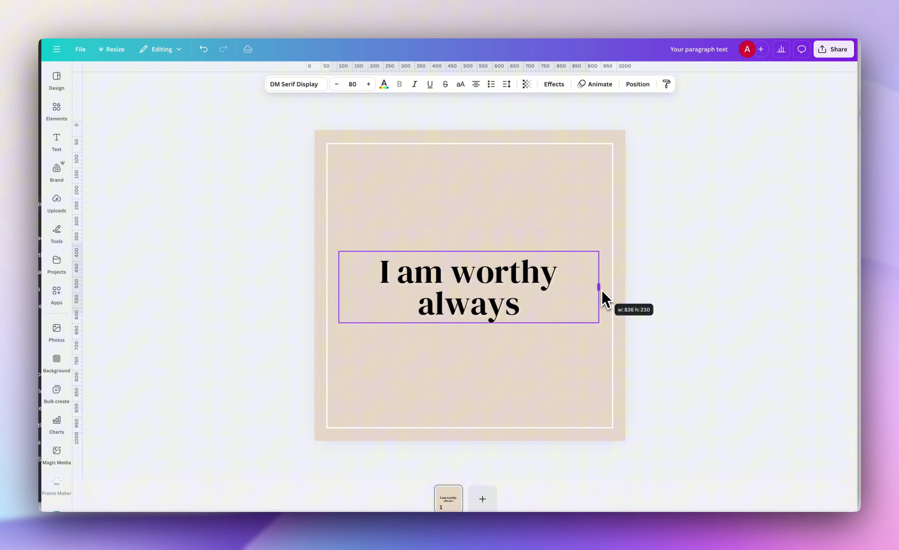
pyautogui.moveTo(601, 291); pyautogui.dragTo(601, 292)
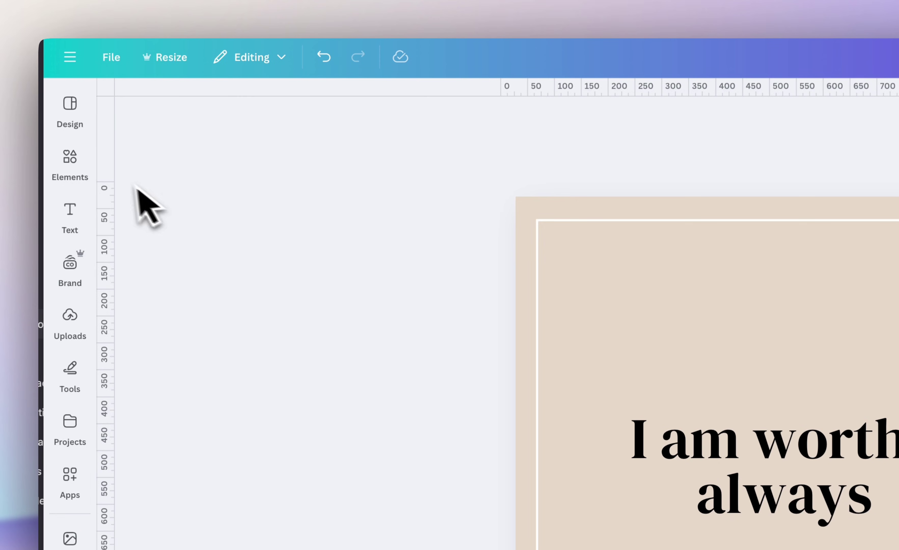
# Search Elements for 'star' and place the black sparkle graphic above the affirmation.
pyautogui.click(70, 163)
pyautogui.click(218, 105)
pyautogui.write('star')
pyautogui.press('Return')
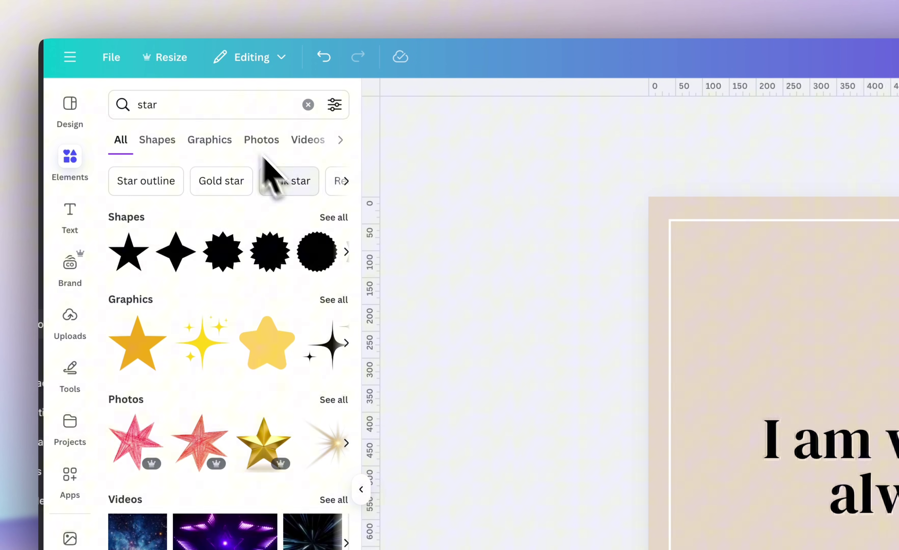
pyautogui.click(334, 300)
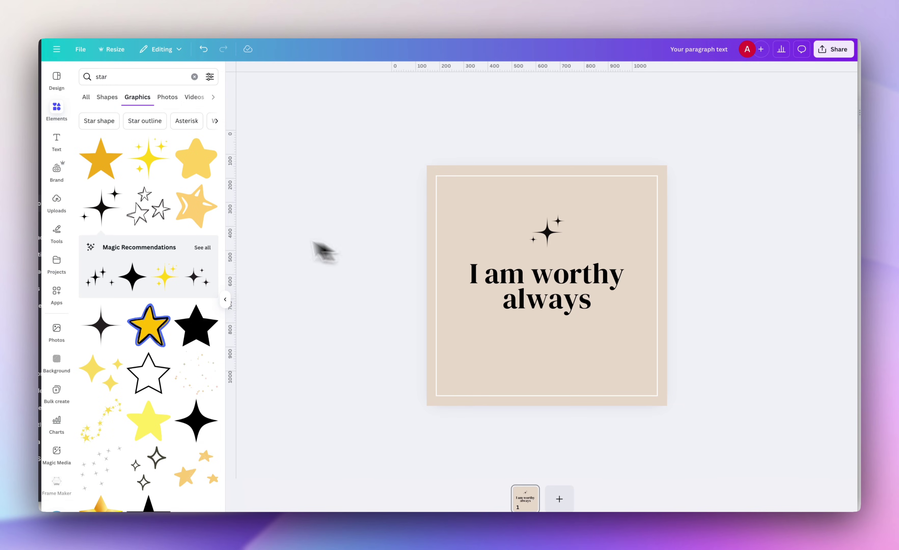
# Search Canva's Apps for the Bulk create app.
pyautogui.click(57, 294)
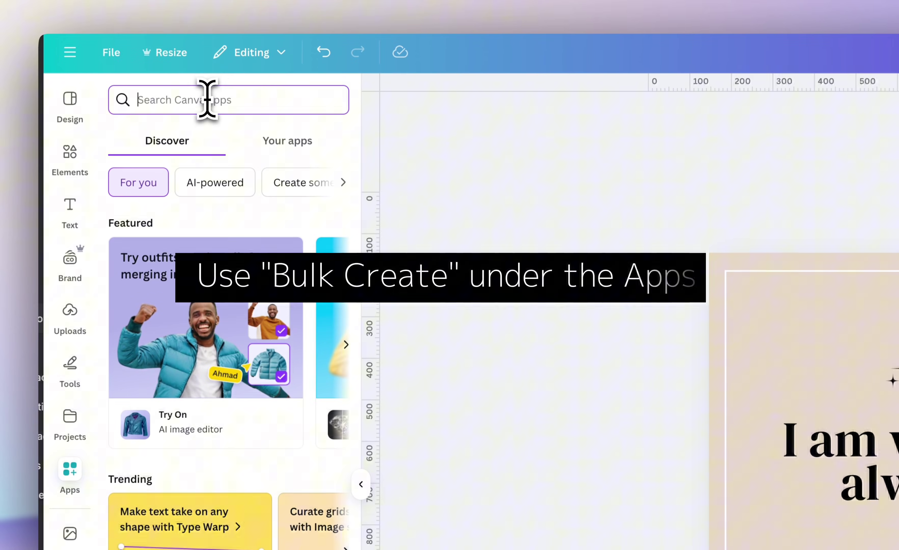
pyautogui.click(136, 75)
pyautogui.write('bulkd')
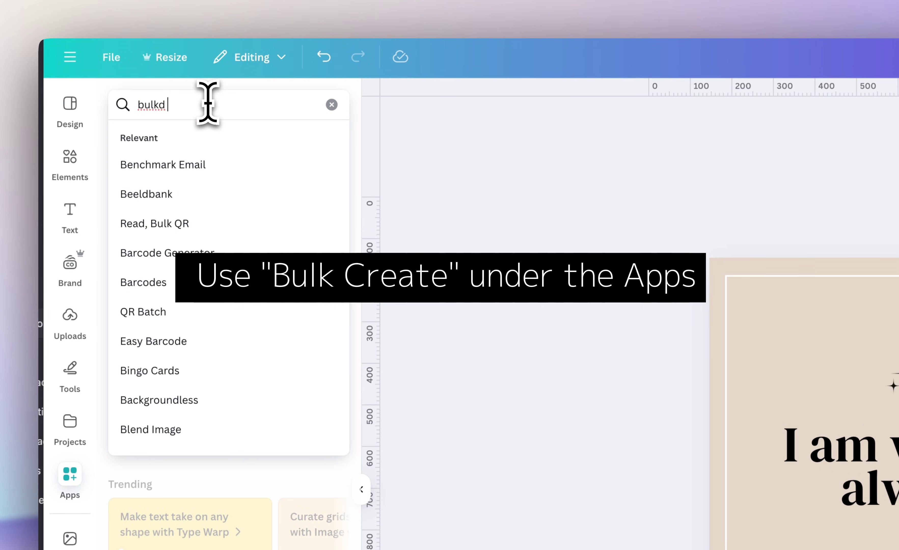
pyautogui.press('BackSpace')
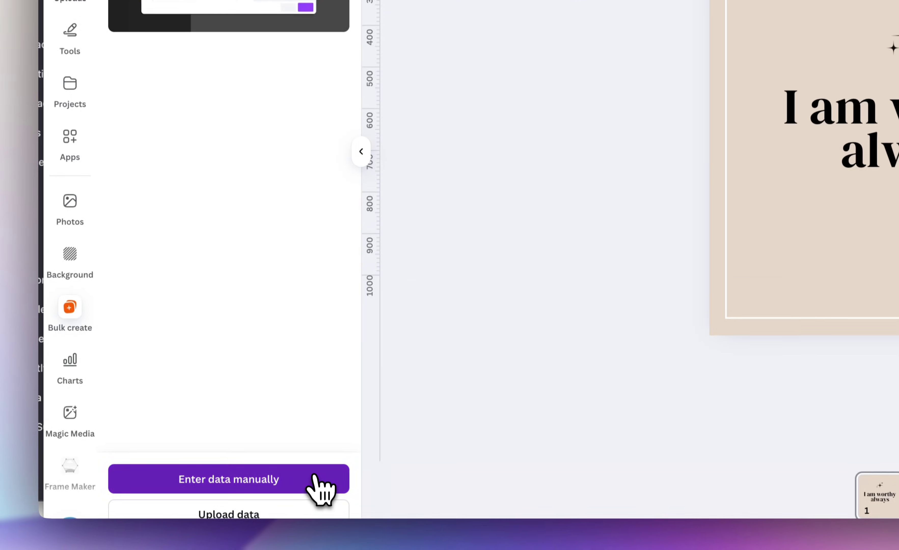
# Clear the sample bulk-create table and paste in the affirmation list, one per row.
pyautogui.click(321, 488)
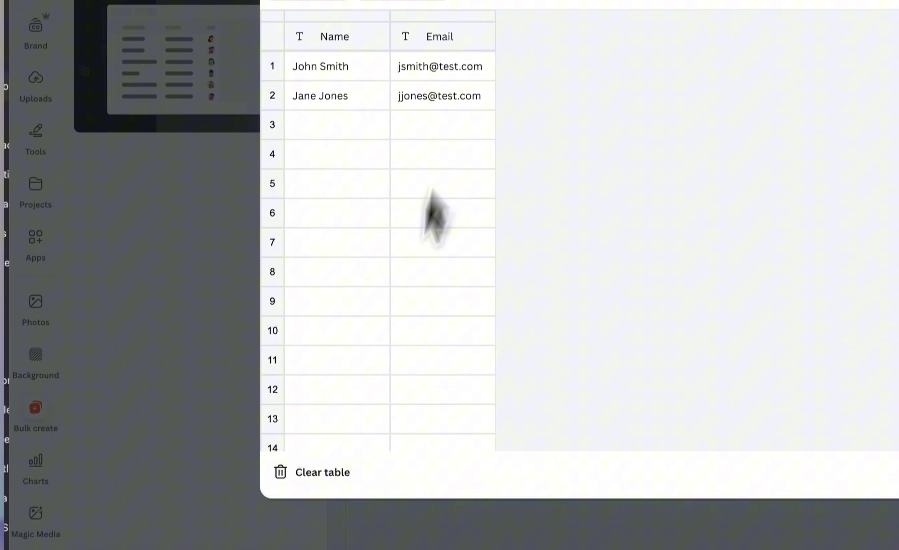
pyautogui.click(330, 475)
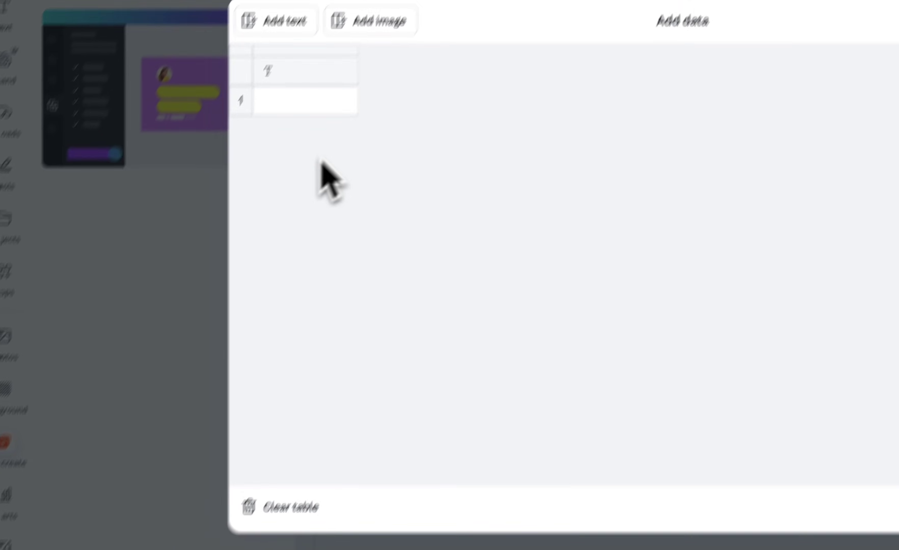
pyautogui.click(325, 102)
pyautogui.hotkey('ctrl', 'v')
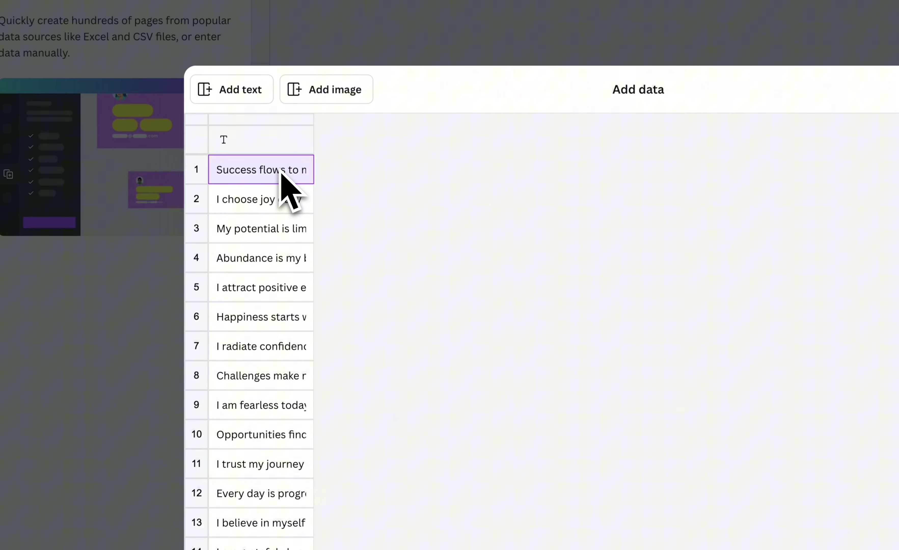
pyautogui.scroll(-15, 262, 380)
pyautogui.scroll(15, 267, 421)
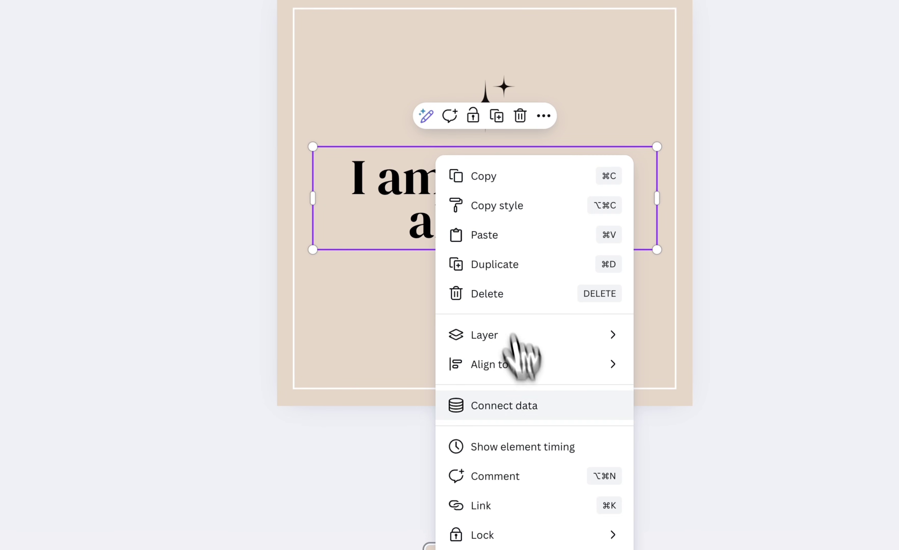
# Connect the sticker's text box to the quotes data field and continue.
pyautogui.click(520, 405)
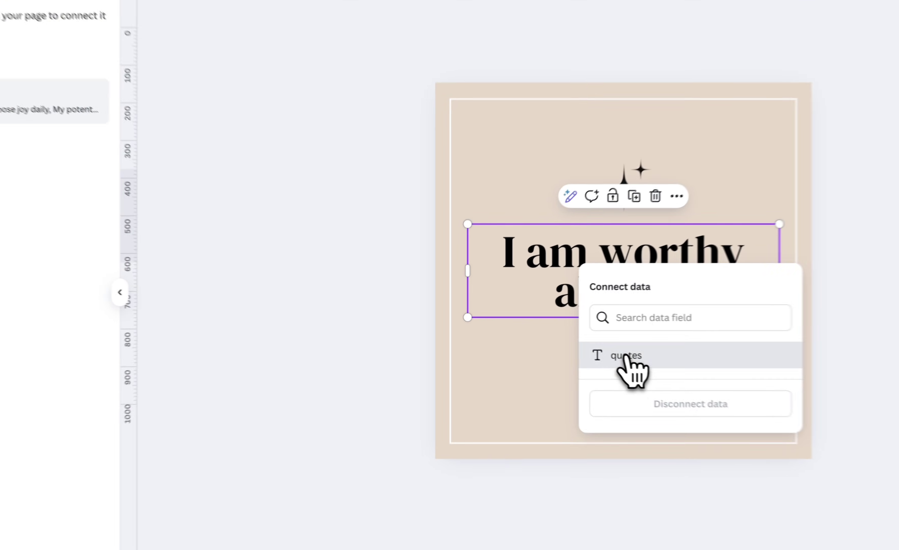
pyautogui.click(550, 340)
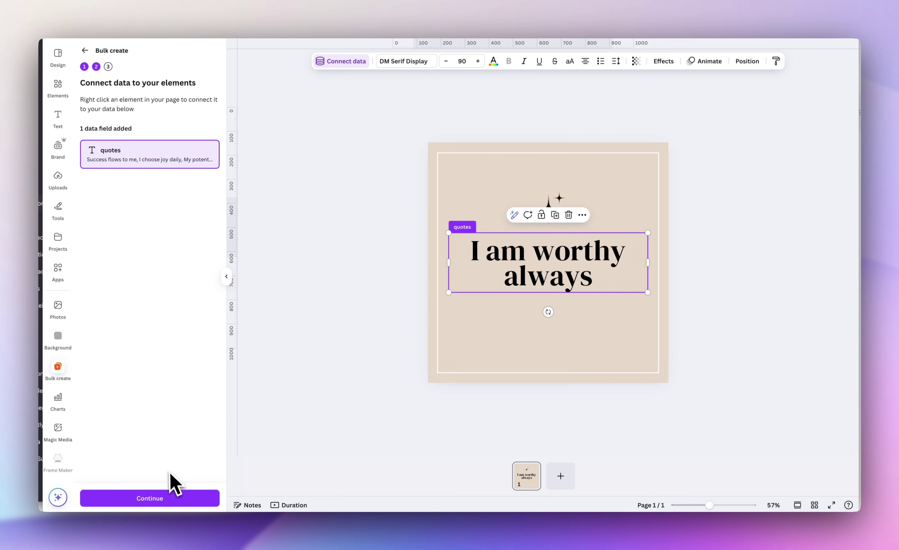
pyautogui.click(161, 499)
# Check the 50 generated pages, then move page 47's 'I am in control' text up to centre.
pyautogui.scroll(-10, 192, 455)
pyautogui.scroll(10, 195, 455)
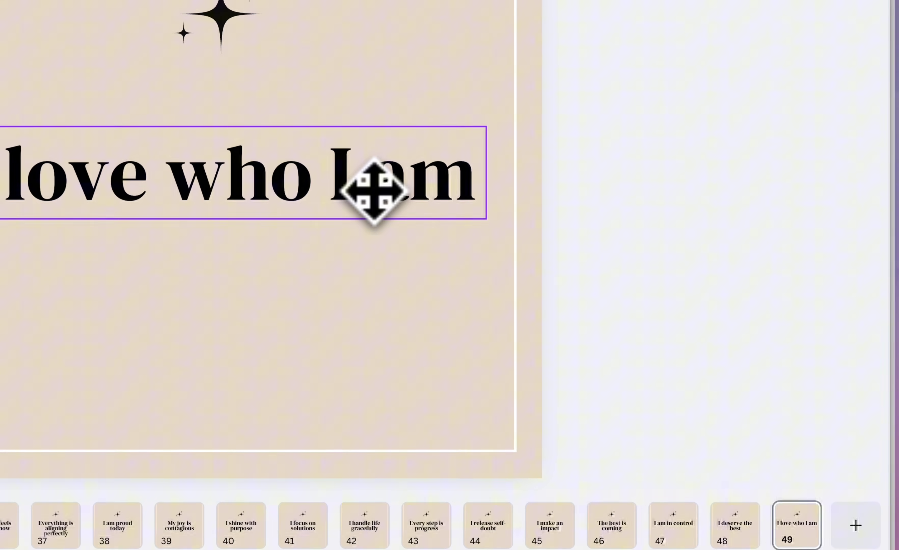
pyautogui.click(657, 494)
pyautogui.click(411, 64)
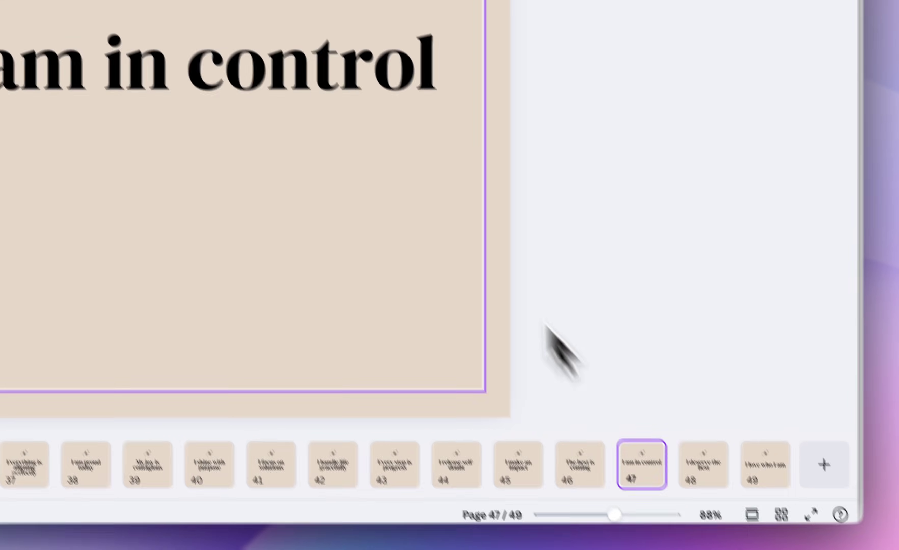
pyautogui.moveTo(506, 288); pyautogui.dragTo(510, 283)
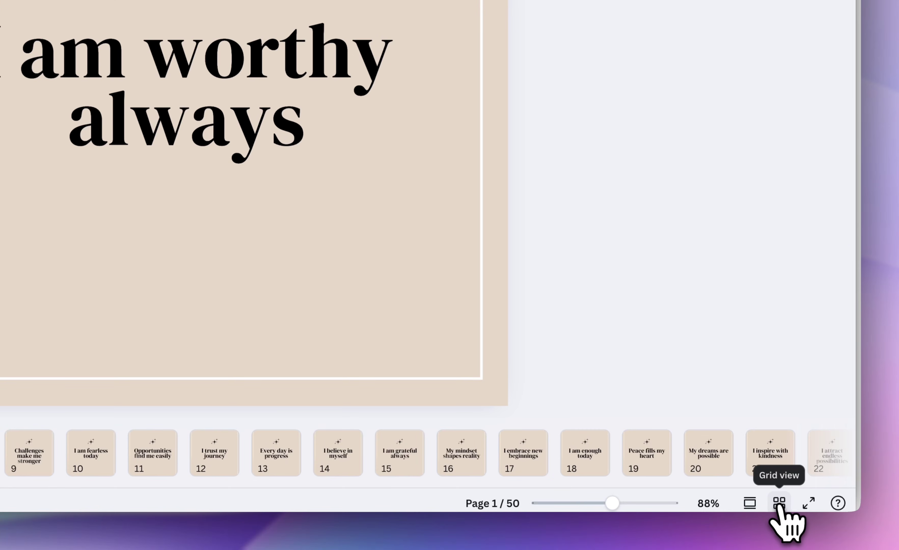
# In grid view, rename the design to 'Beige sticker set'.
pyautogui.click(778, 503)
pyautogui.scroll(-10, 601, 287)
pyautogui.scroll(10, 602, 287)
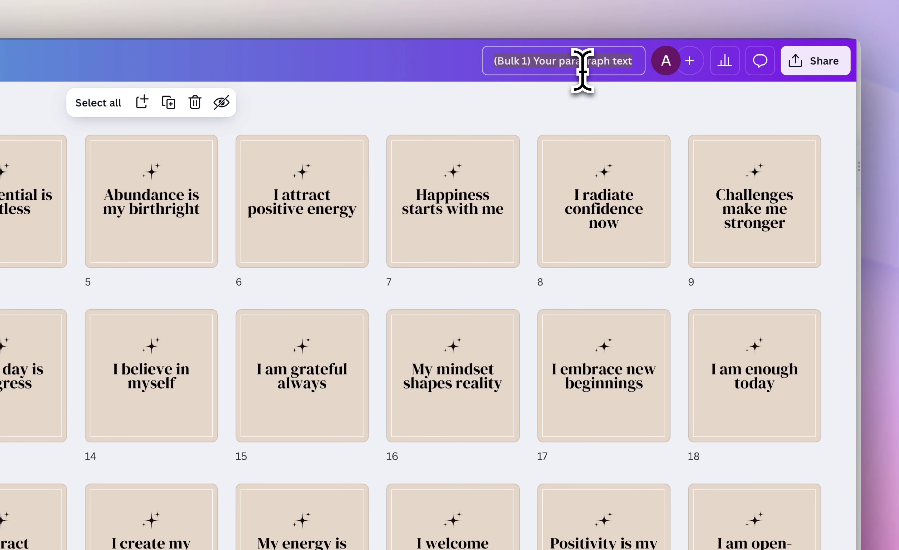
pyautogui.write('Beige stick')
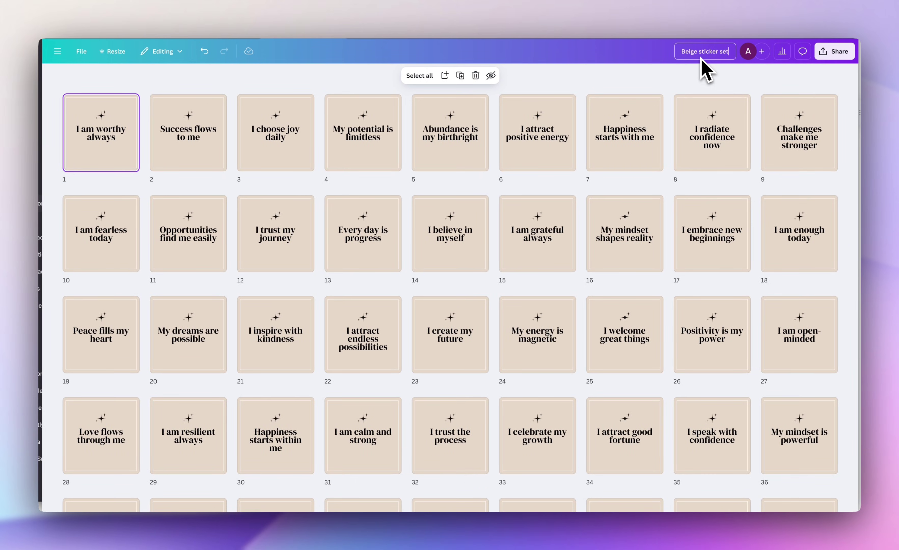
pyautogui.write('er set')
pyautogui.press('Return')
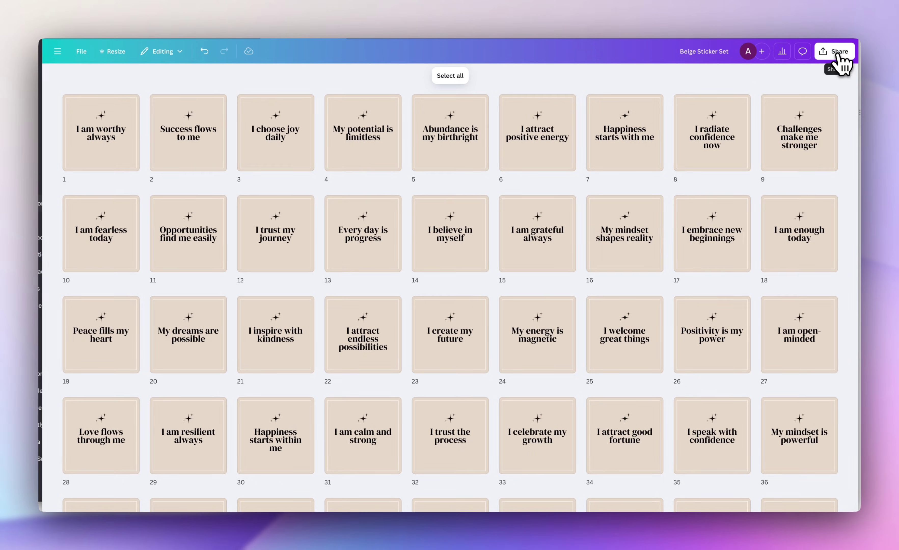
# Download all 50 pages as PNG images.
pyautogui.click(838, 56)
pyautogui.click(707, 232)
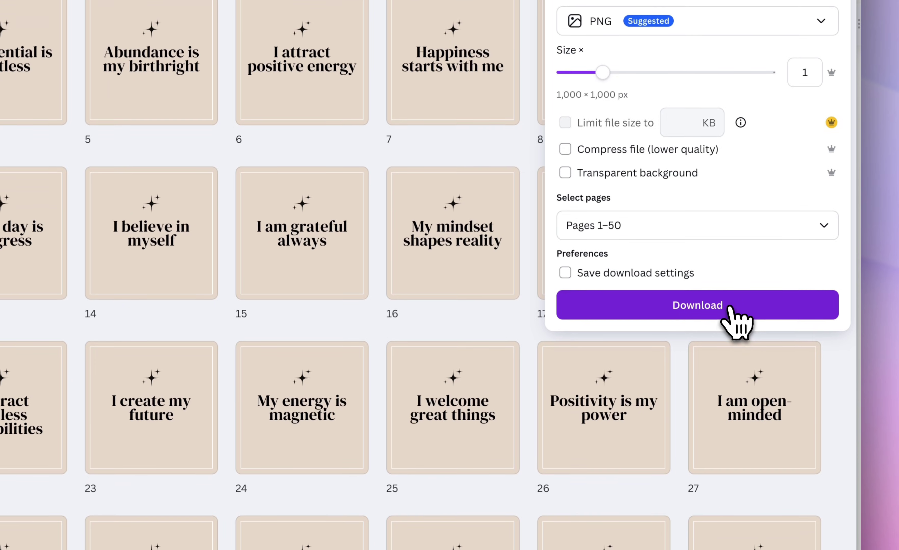
pyautogui.click(729, 449)
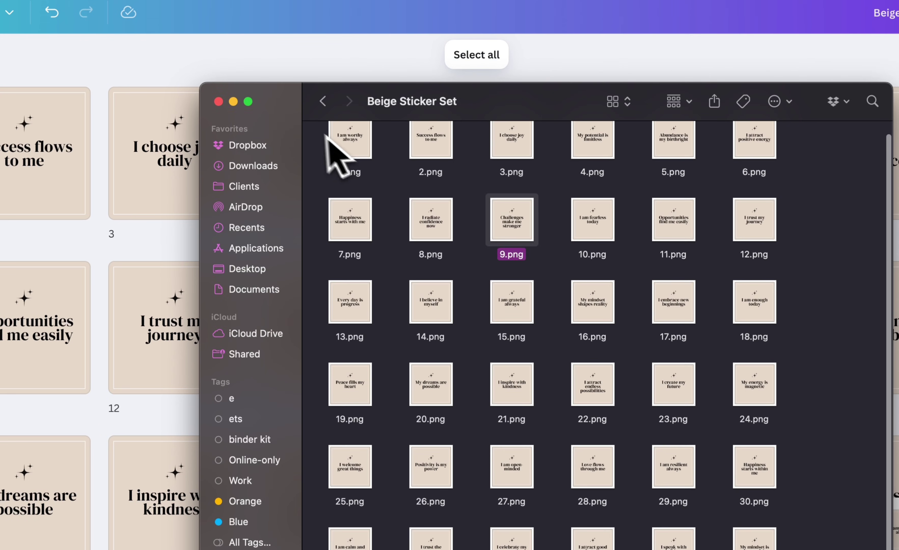
pyautogui.click(312, 73)
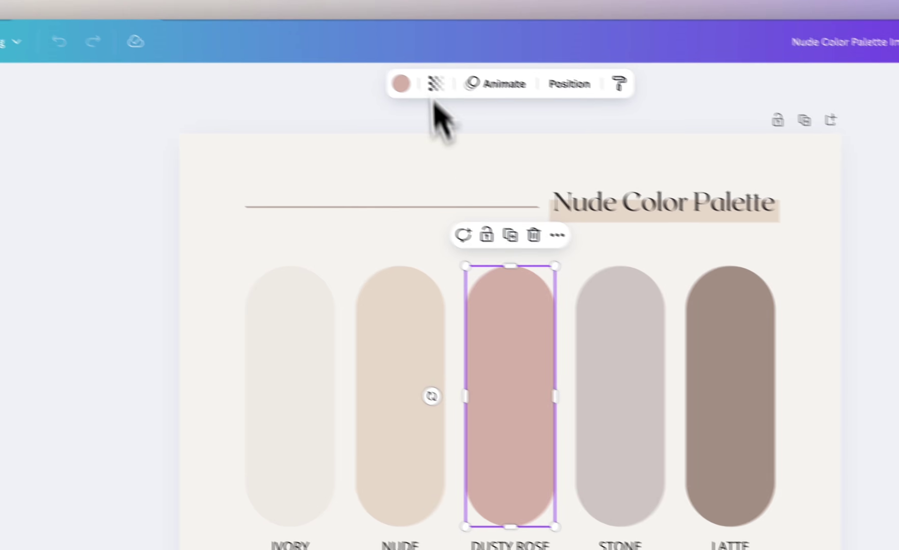
# Paste the Dusty Rose pill into the copied sticker design at its left edge.
pyautogui.moveTo(512, 0)
pyautogui.click(464, 31)
pyautogui.hotkey('ctrl', 'v')
pyautogui.moveTo(599, 321); pyautogui.dragTo(343, 341)
pyautogui.moveTo(289, 325); pyautogui.dragTo(256, 334)
# Give every page a lightened Dusty Rose background, #E6C7BD.
pyautogui.click(421, 166)
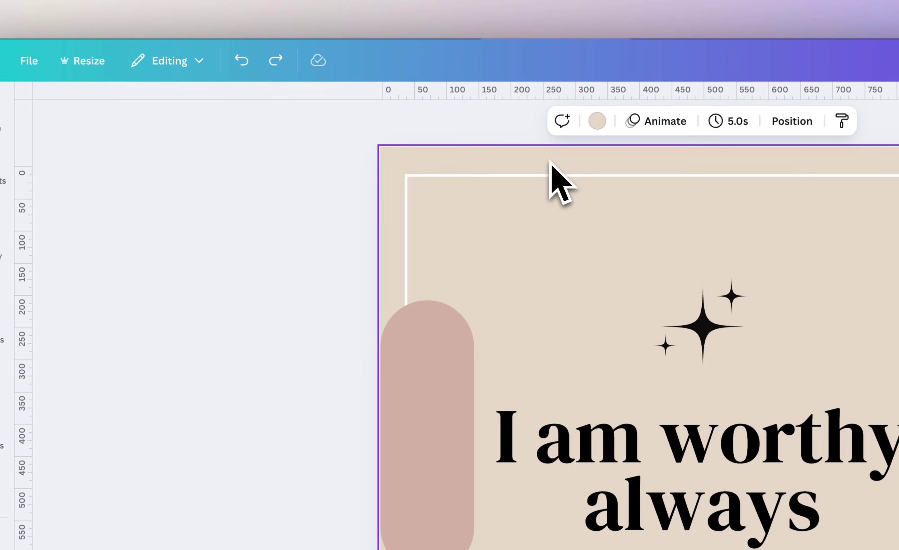
pyautogui.click(597, 122)
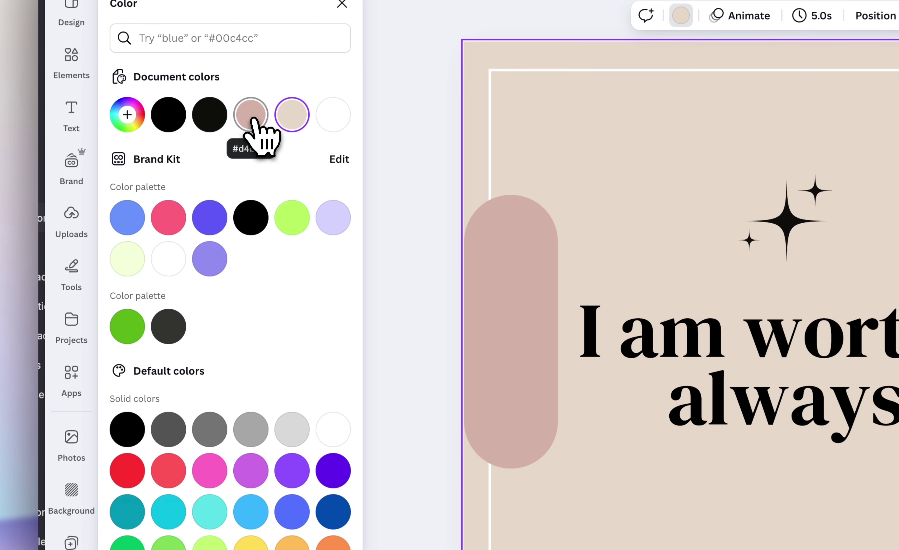
pyautogui.click(255, 121)
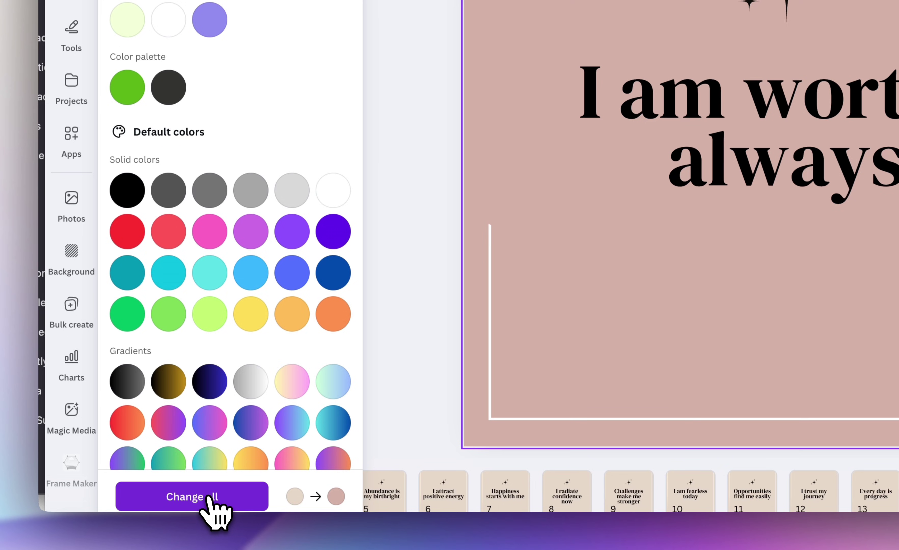
pyautogui.click(206, 498)
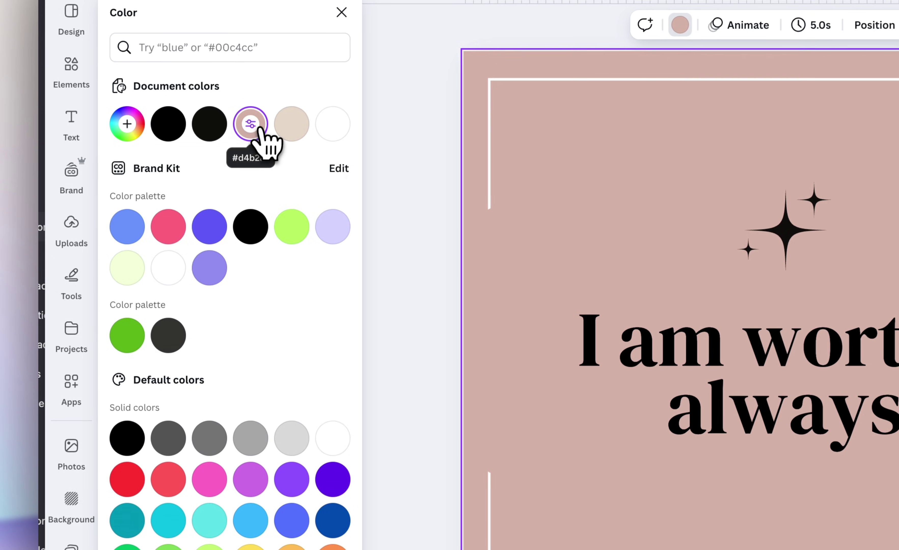
pyautogui.click(250, 123)
pyautogui.click(163, 203)
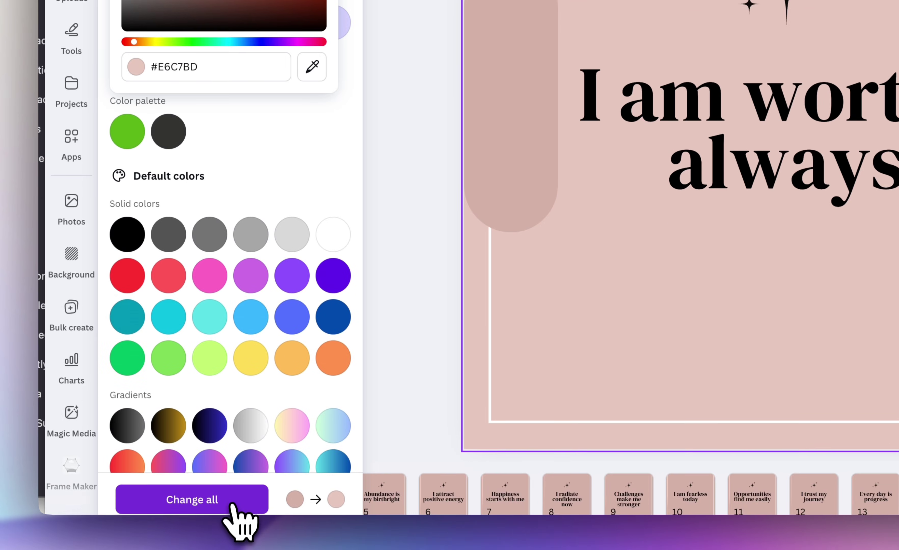
pyautogui.click(233, 501)
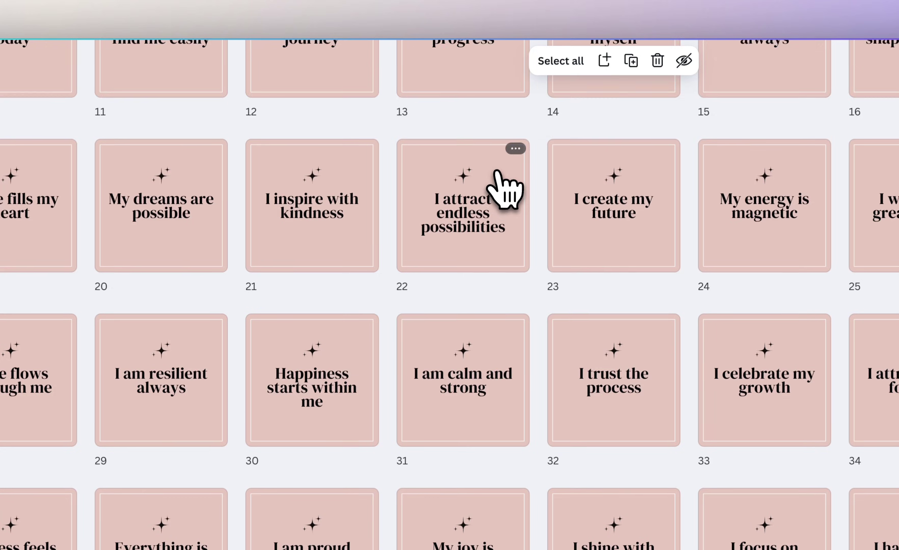
# Change the quote font to Shrikhand on every page.
pyautogui.scroll(8, 502, 191)
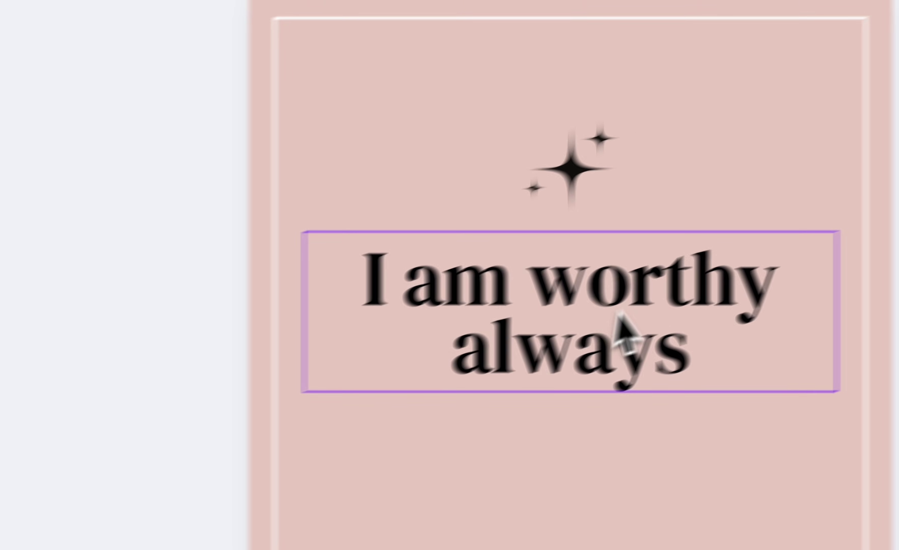
pyautogui.click(774, 300)
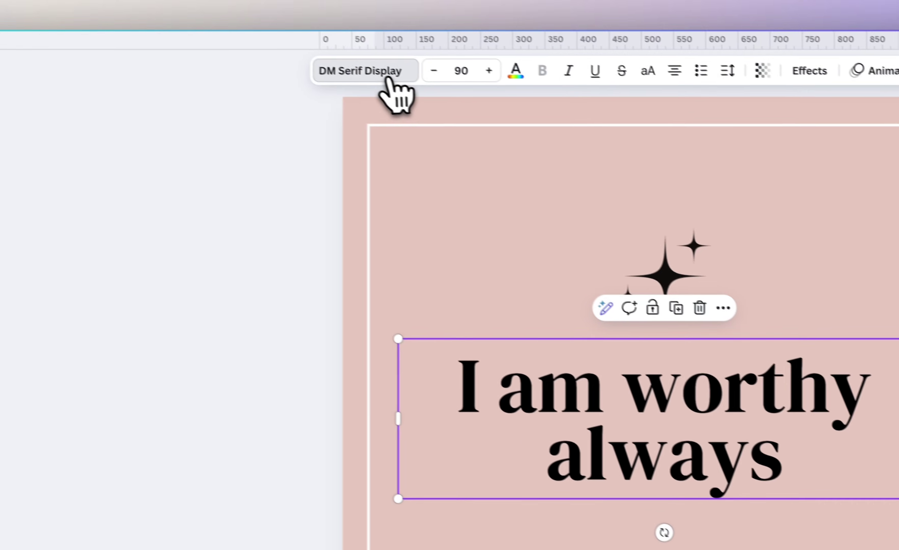
pyautogui.click(222, 10)
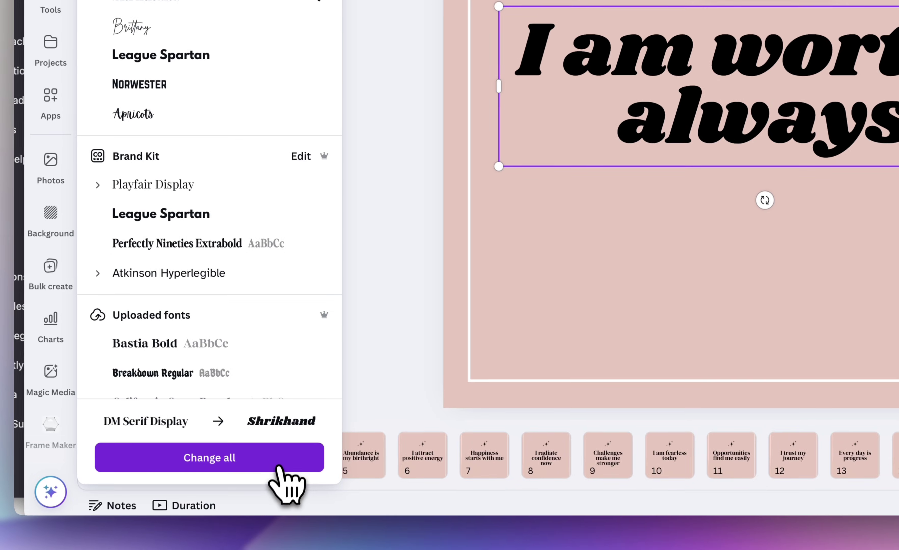
pyautogui.click(281, 458)
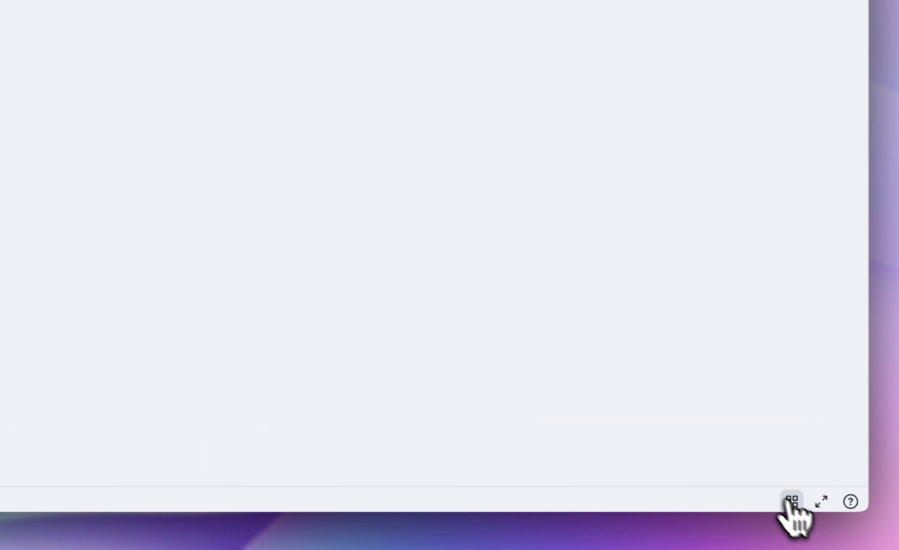
# Review the pages in grid view and download the Pink Sticker Set pages as PNGs.
pyautogui.click(789, 499)
pyautogui.scroll(-8, 399, 238)
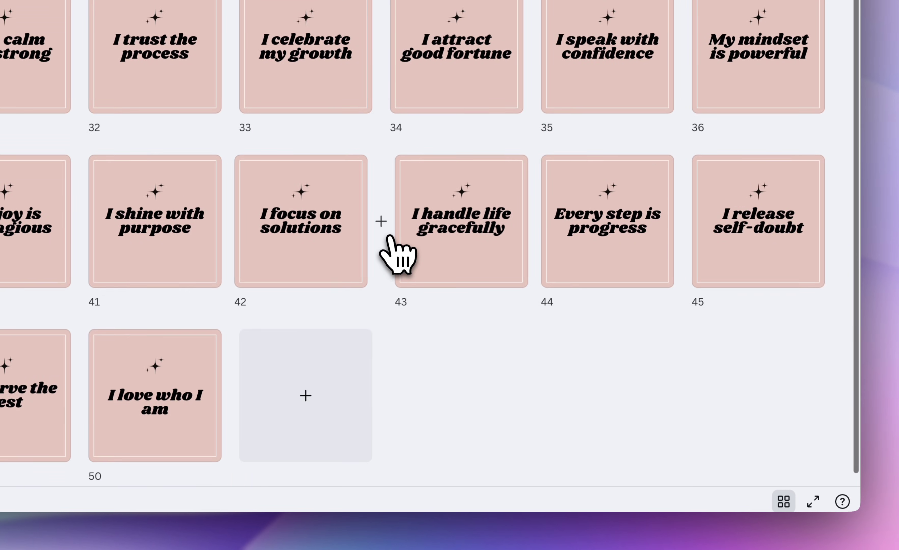
pyautogui.scroll(8, 400, 290)
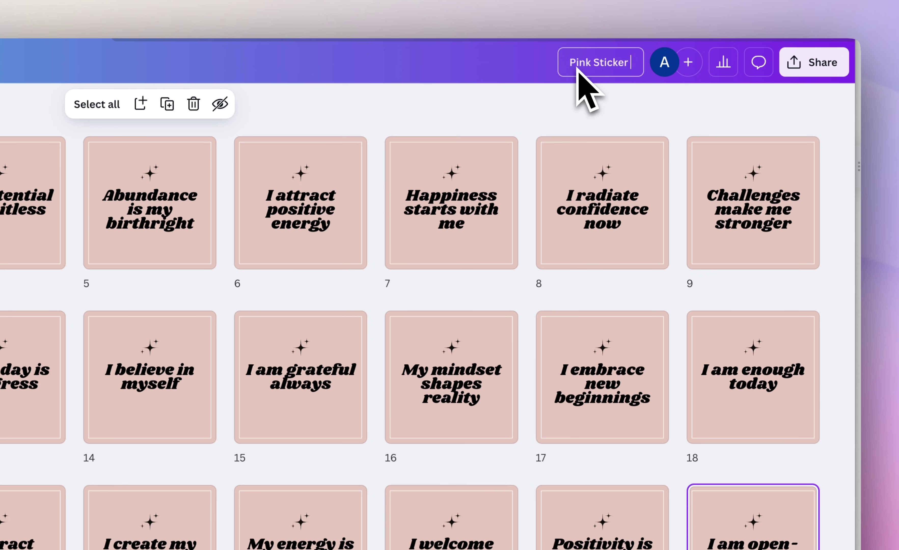
pyautogui.click(814, 62)
pyautogui.click(611, 352)
pyautogui.click(742, 428)
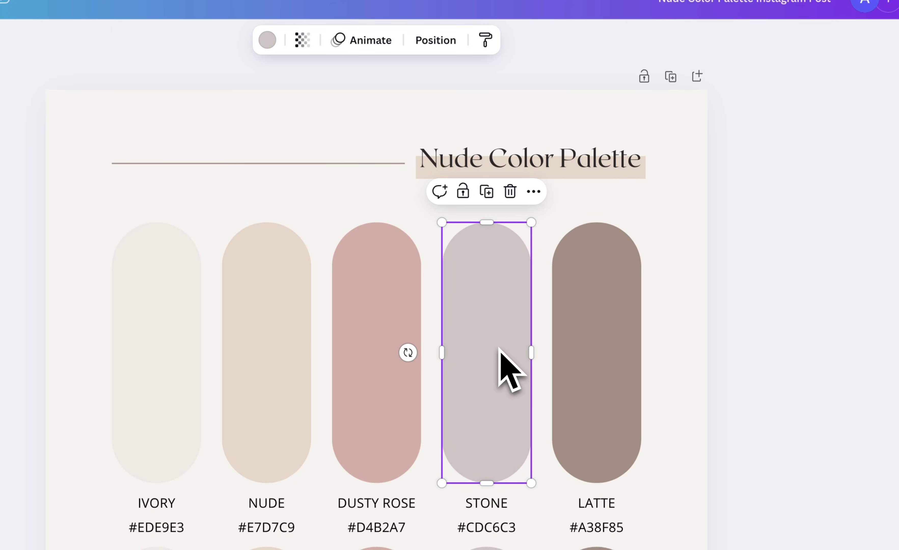
# Bring in the Stone pill and make the sticker background Stone grey.
pyautogui.moveTo(495, 350); pyautogui.dragTo(539, 263)
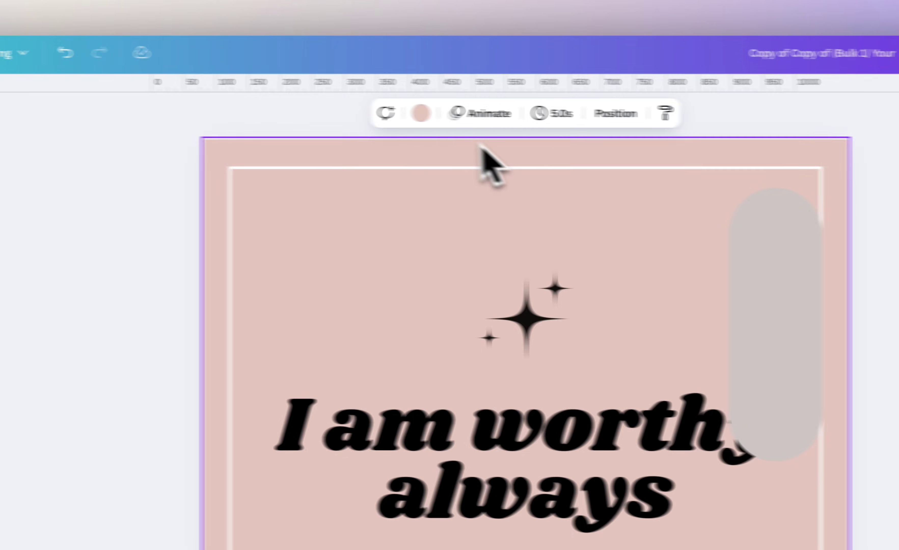
pyautogui.click(164, 103)
pyautogui.click(217, 131)
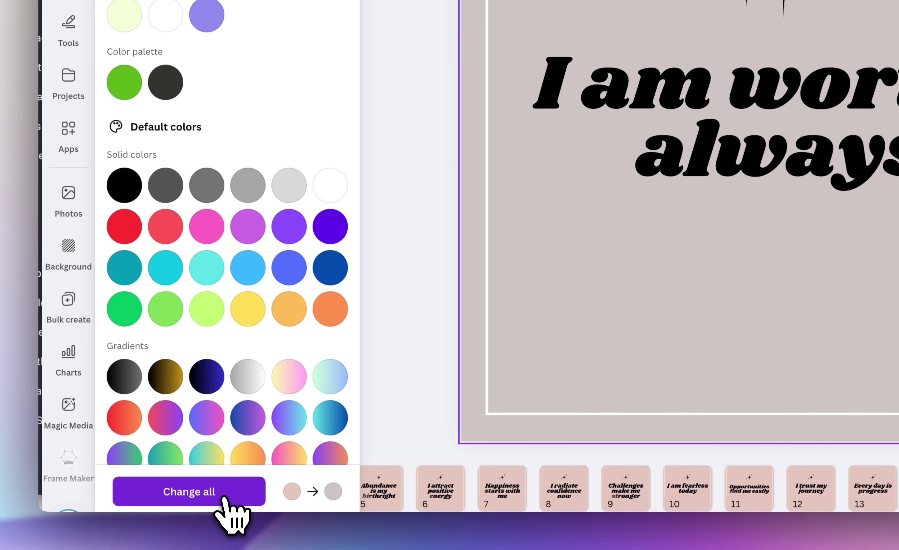
# Switch the quote text to the Loubag font on all pages.
pyautogui.click(225, 500)
pyautogui.click(554, 85)
pyautogui.click(480, 0)
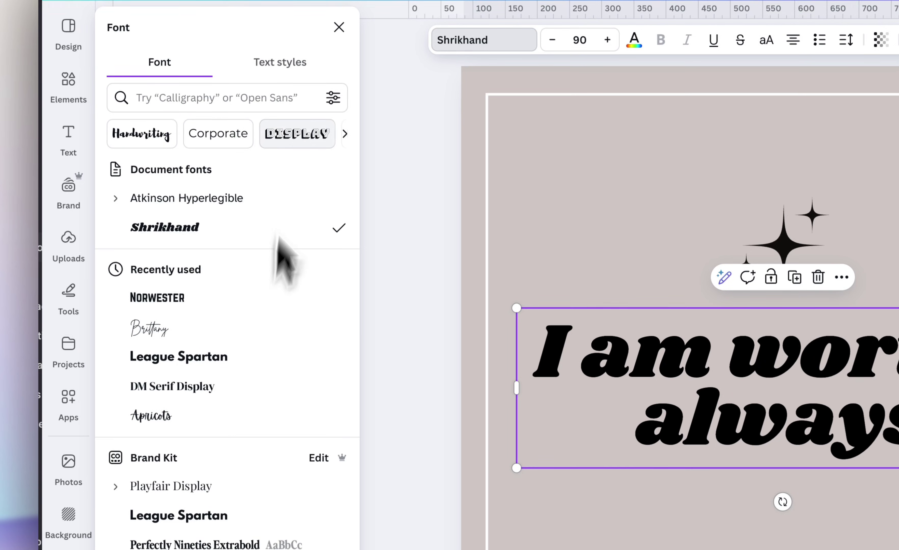
pyautogui.click(152, 284)
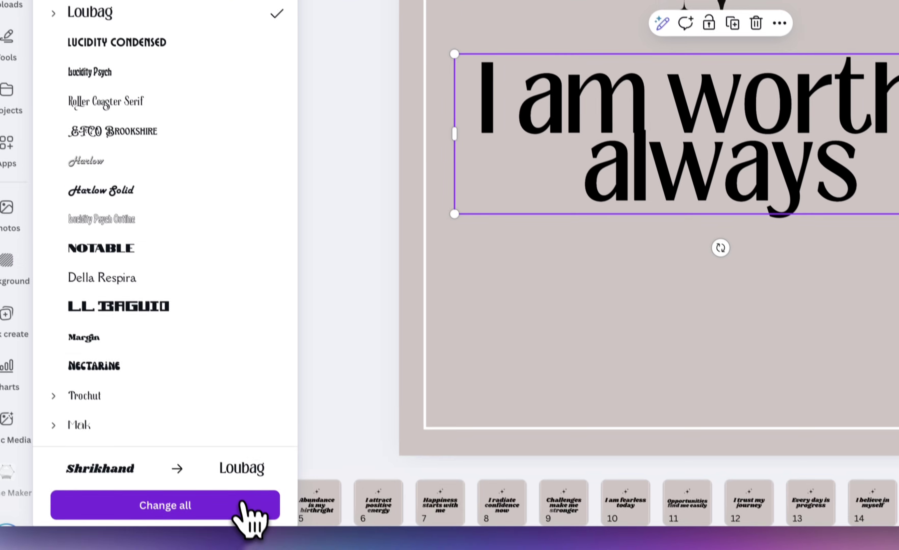
pyautogui.click(306, 549)
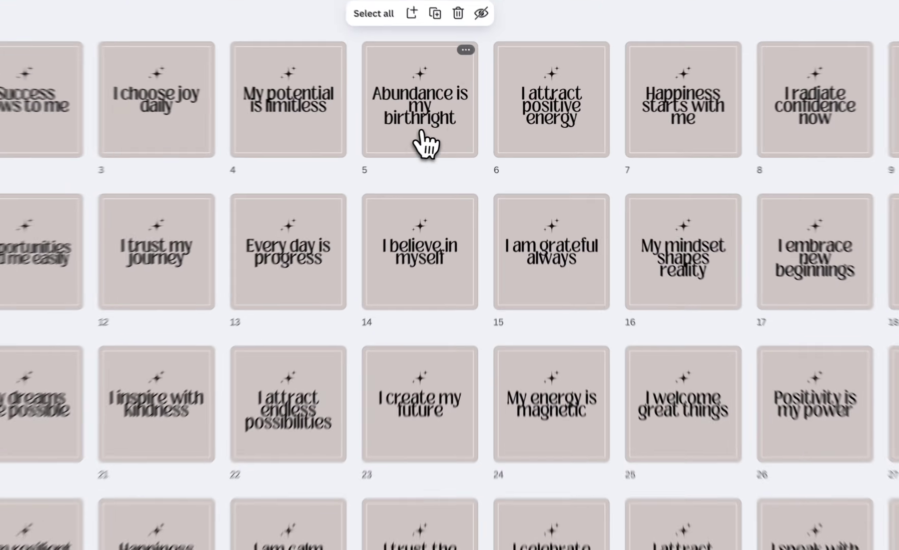
# Check the new font on page 5 and set the quote line spacing to 1.03.
pyautogui.doubleClick(451, 132)
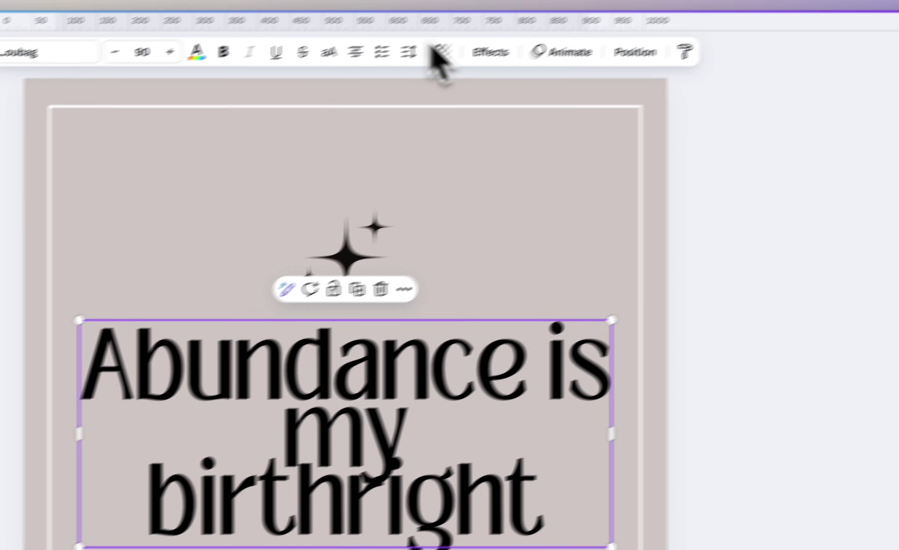
pyautogui.click(506, 16)
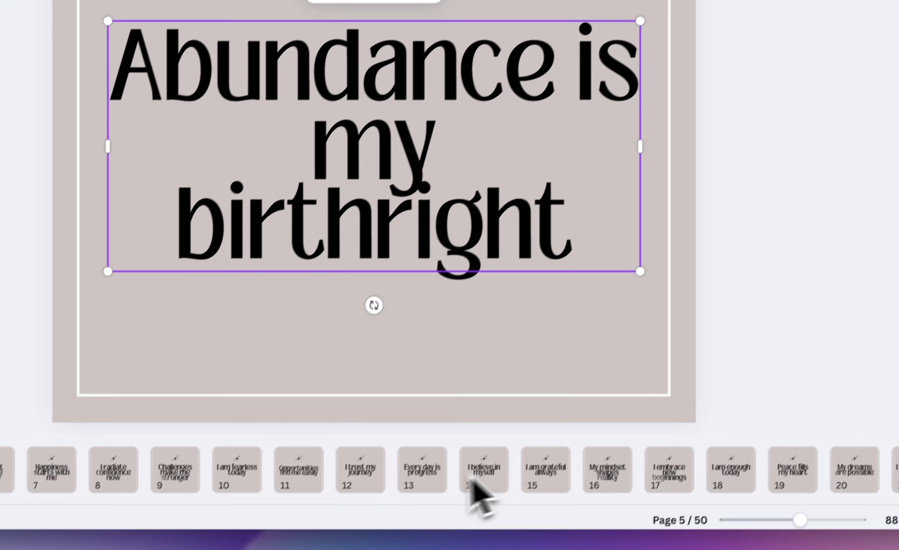
pyautogui.click(478, 492)
pyautogui.click(590, 307)
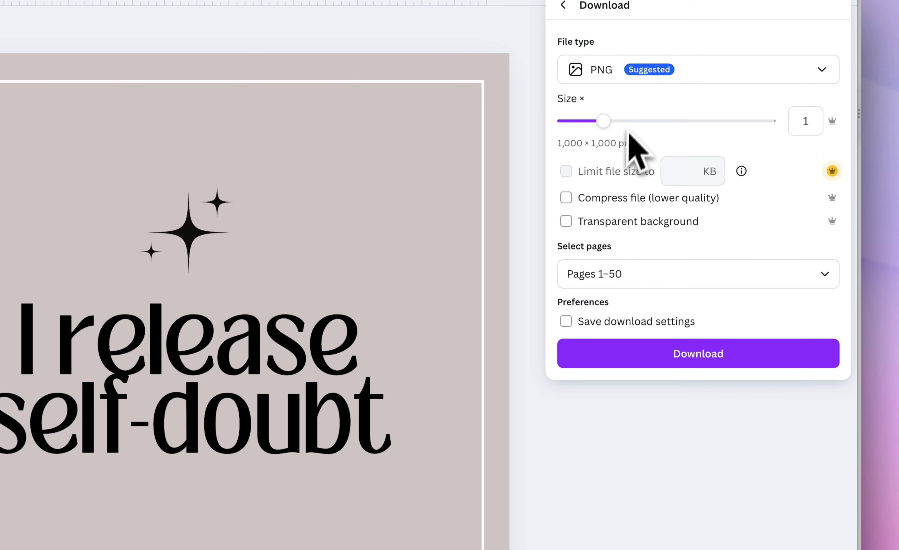
# Download the stone sticker pages as PNGs, then pick the IVORY swatch and open page 36.
pyautogui.click(699, 353)
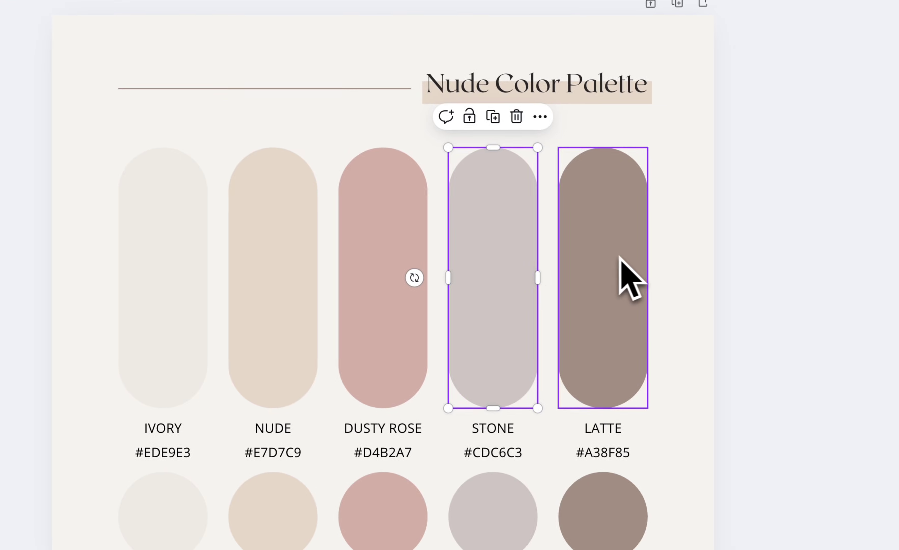
pyautogui.click(191, 256)
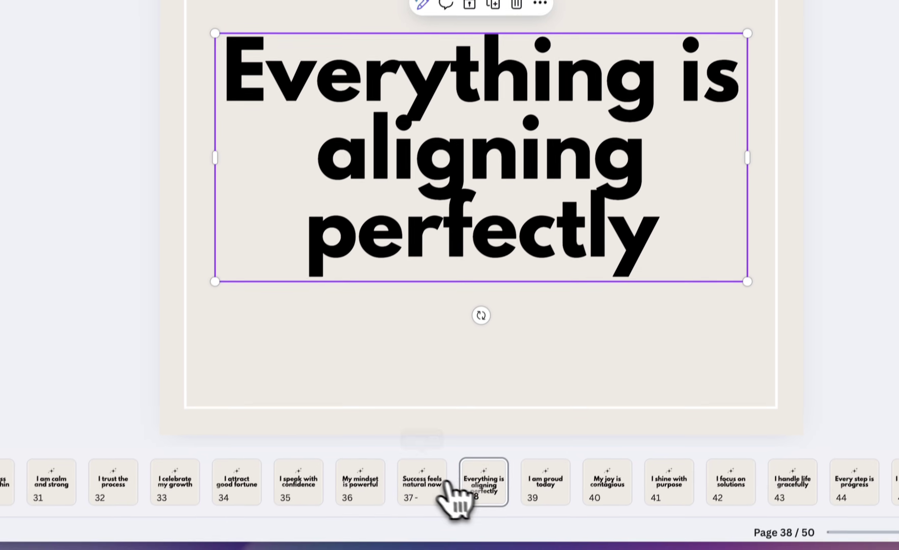
pyautogui.click(368, 482)
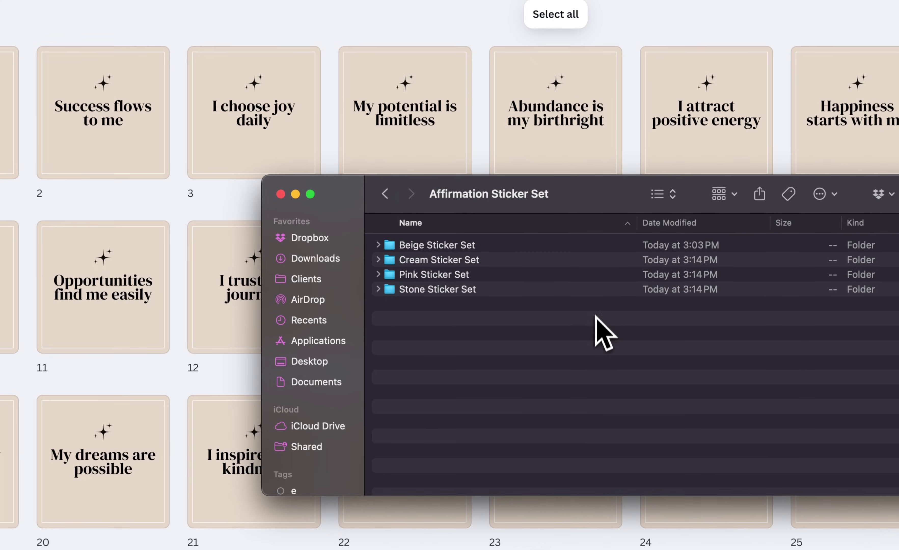
# Expand and collapse the Beige, Cream, Pink and Stone Sticker Set folders to check their PNGs.
pyautogui.moveTo(596, 331); pyautogui.dragTo(450, 246)
pyautogui.click(378, 289)
pyautogui.click(378, 275)
pyautogui.click(378, 260)
pyautogui.click(378, 245)
pyautogui.click(378, 246)
pyautogui.click(377, 260)
pyautogui.click(378, 275)
pyautogui.click(378, 289)
pyautogui.click(494, 314)
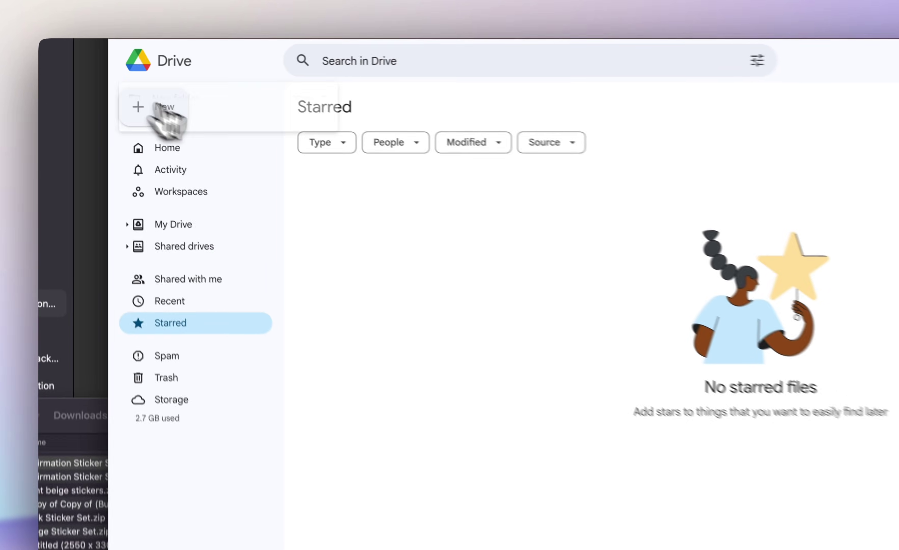
# Create a new Drive folder named 'Affirmation Sticker Set'.
pyautogui.click(116, 82)
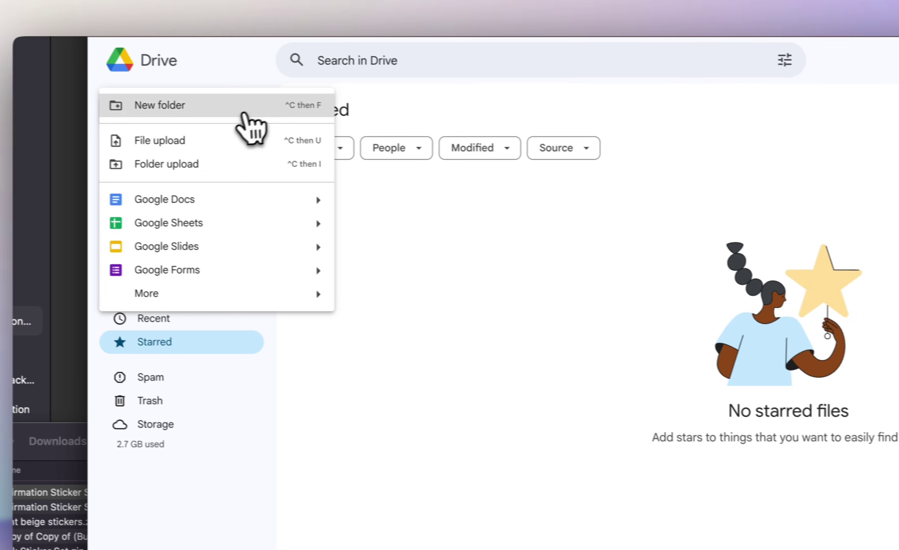
pyautogui.click(176, 90)
pyautogui.write('Affirm')
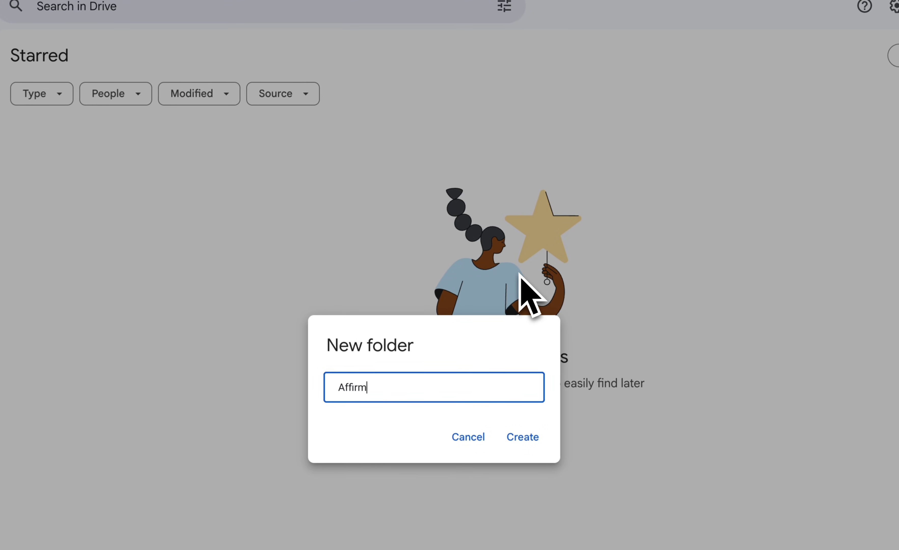
pyautogui.write('ation Sticker Set')
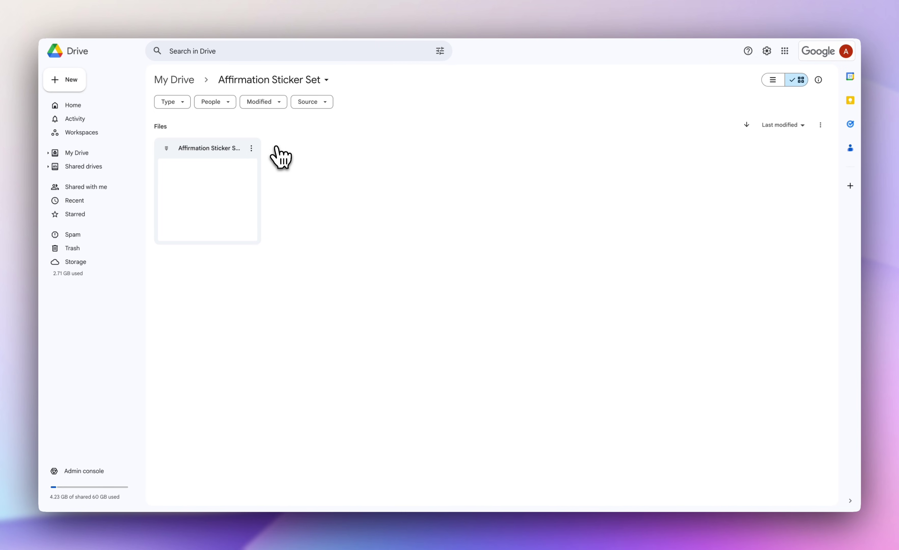
# Share the folder so anyone with the link can view it.
pyautogui.click(327, 81)
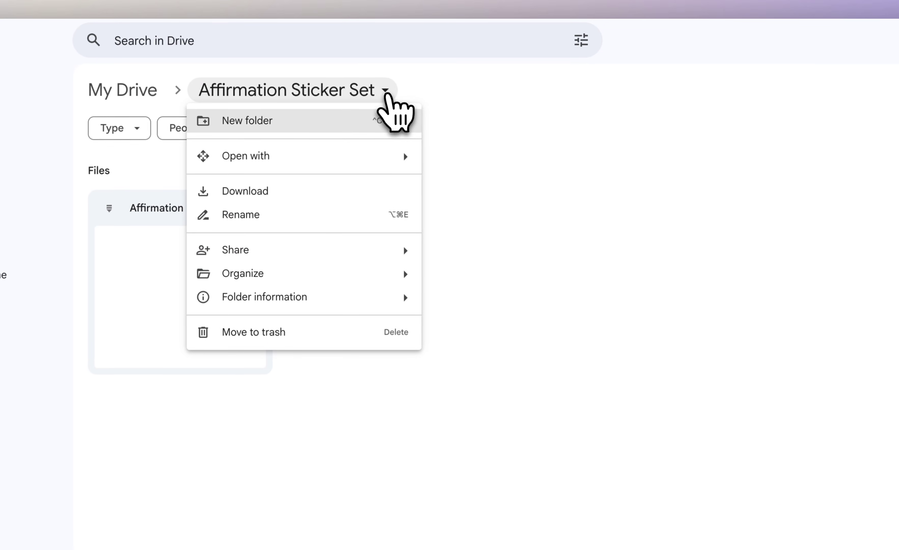
pyautogui.moveTo(351, 251)
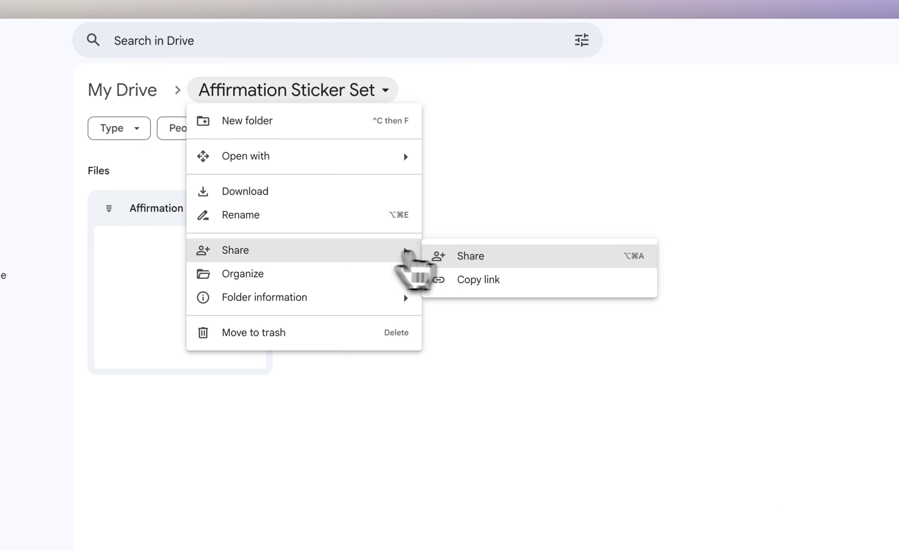
pyautogui.click(443, 255)
pyautogui.click(425, 246)
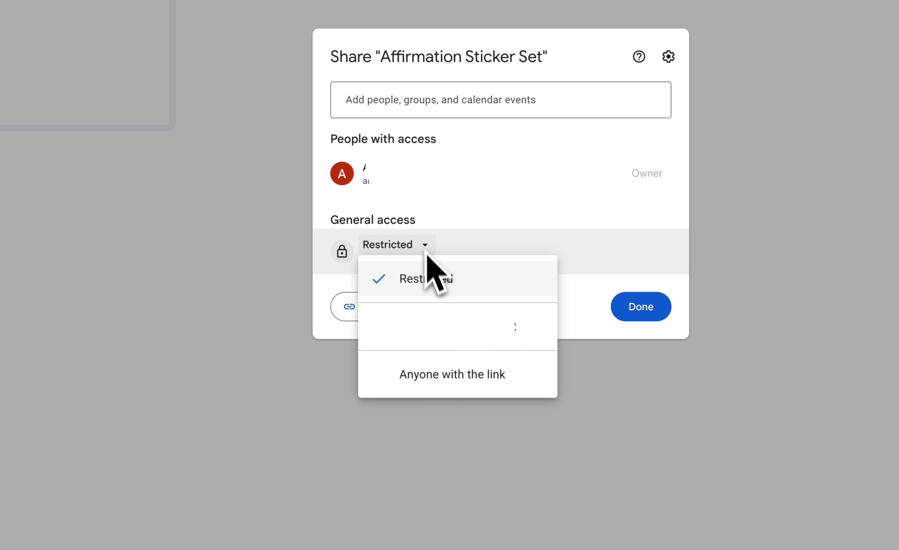
pyautogui.click(474, 386)
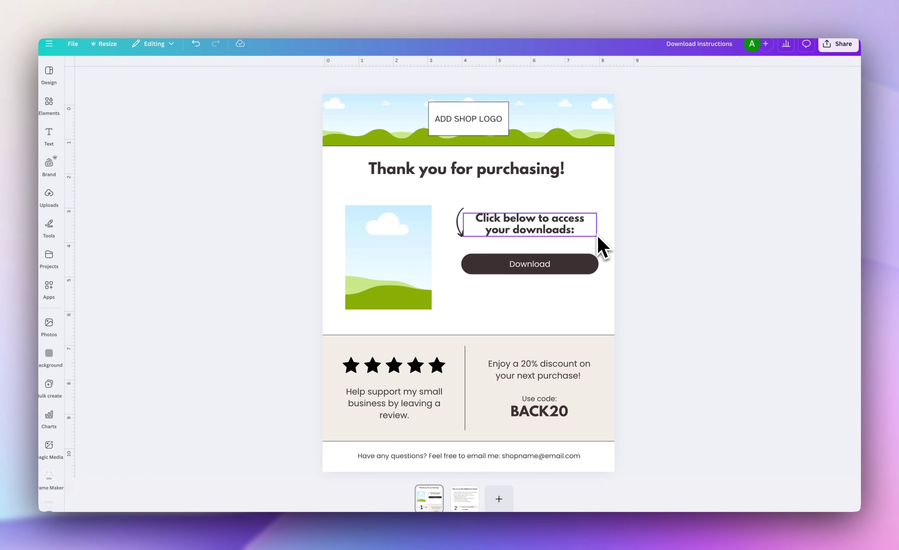
# Link the sheet's Download button to the shared Drive folder URL.
pyautogui.click(553, 264)
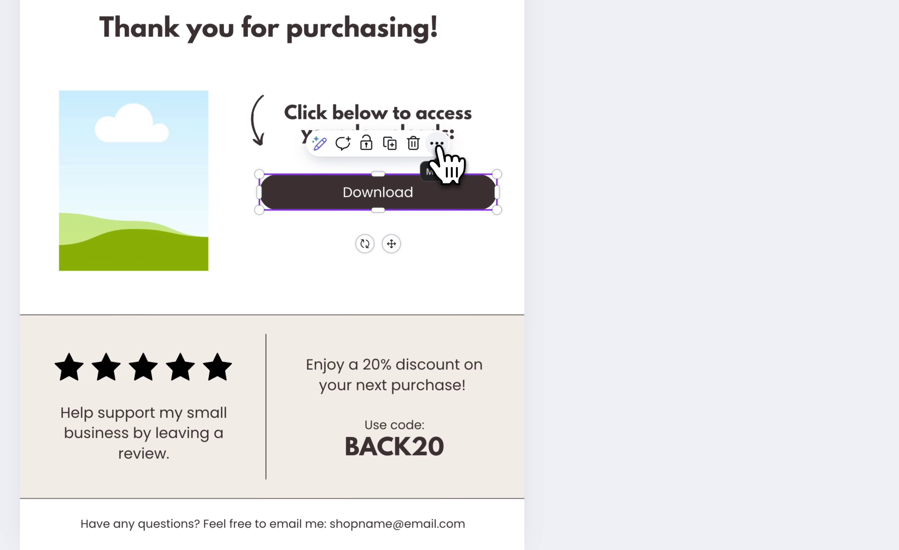
pyautogui.click(438, 144)
pyautogui.click(493, 441)
pyautogui.hotkey('ctrl', 'v')
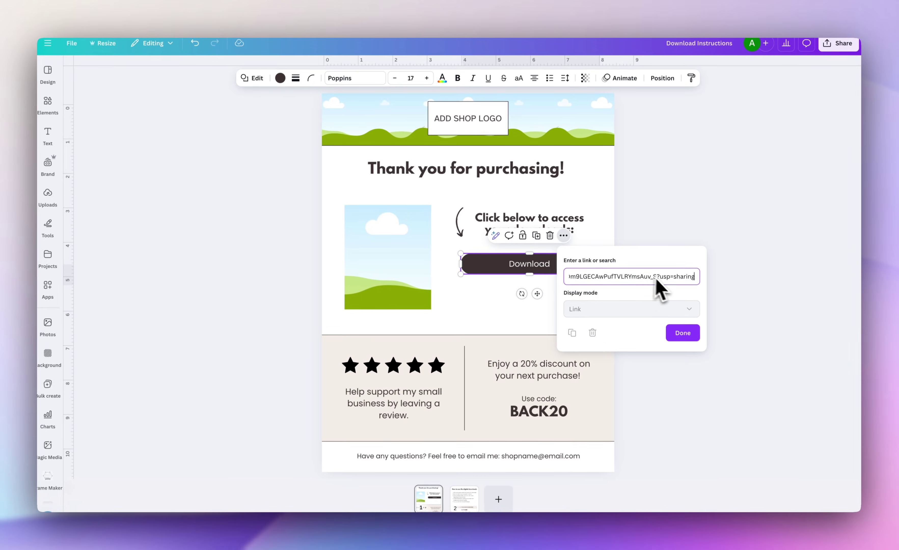
pyautogui.press('Return')
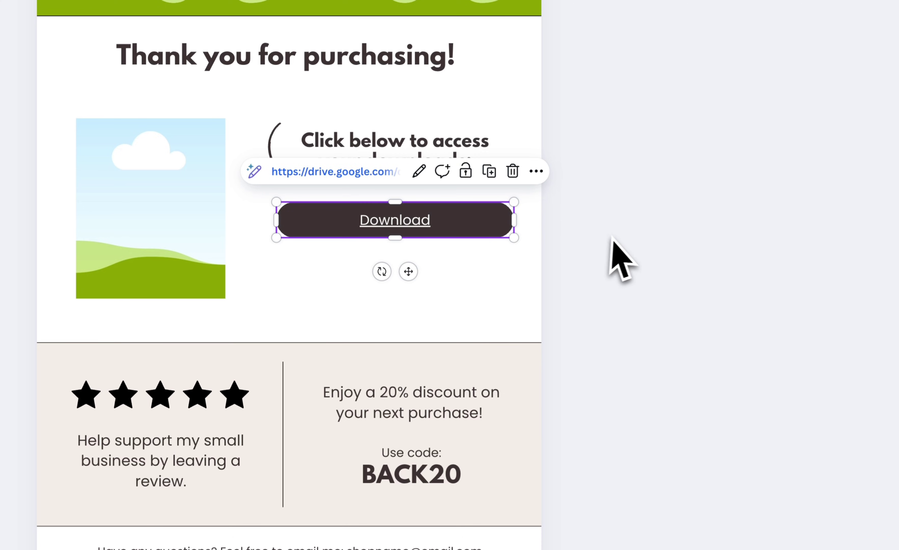
pyautogui.click(624, 254)
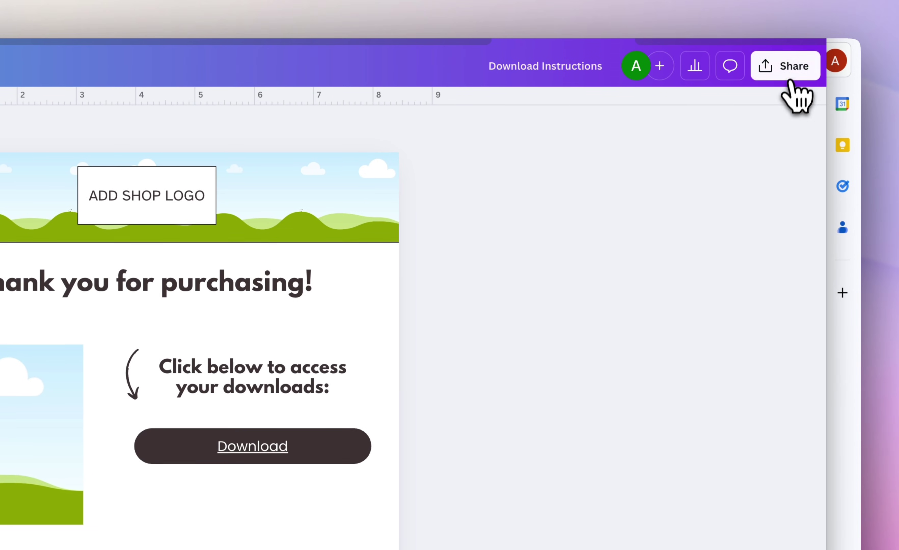
# Choose PDF Standard as the download file type for the delivery sheet.
pyautogui.click(793, 72)
pyautogui.click(566, 290)
pyautogui.click(664, 95)
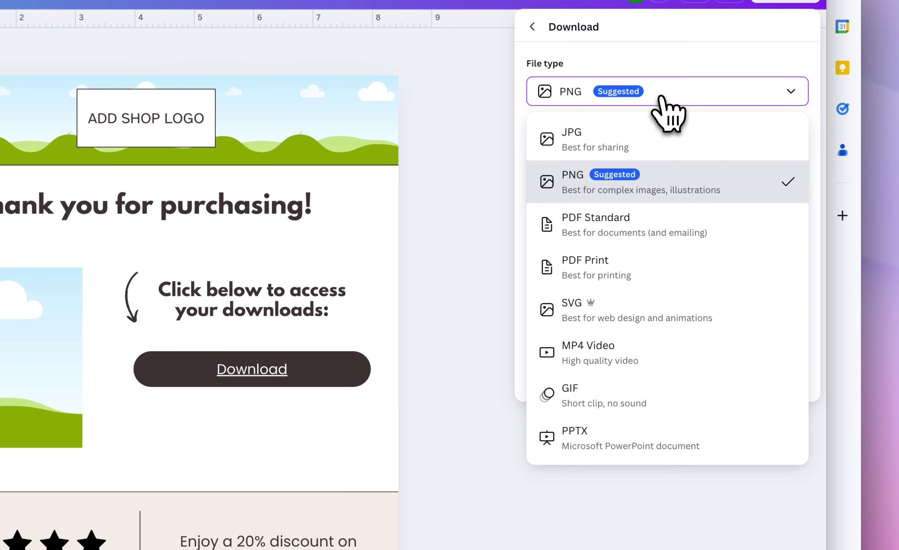
pyautogui.click(626, 235)
# Download the delivery PDF and follow its Download link to the shared sticker folder.
pyautogui.click(675, 282)
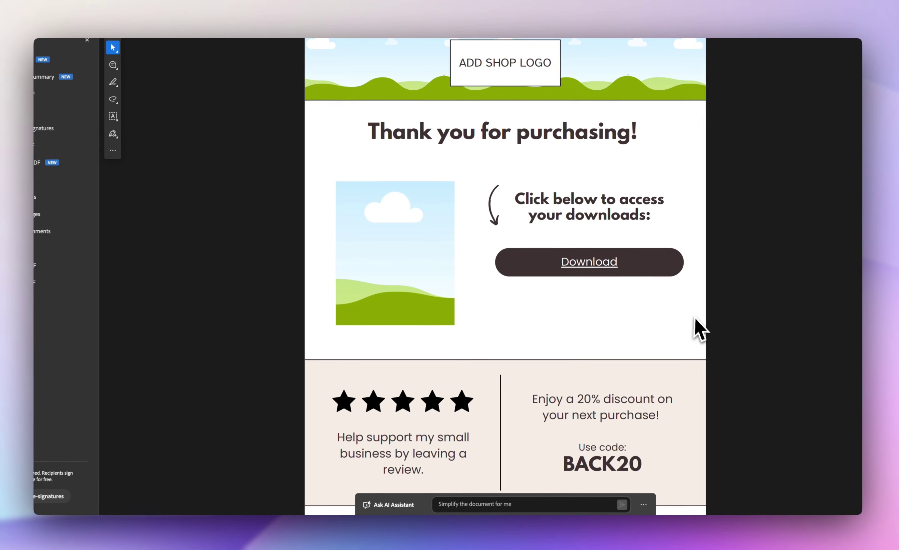
pyautogui.moveTo(606, 260)
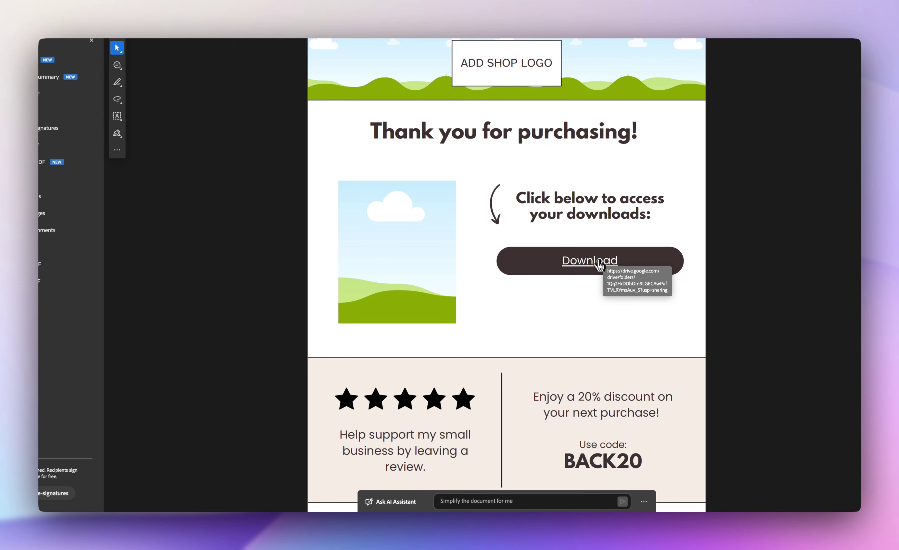
pyautogui.click(592, 267)
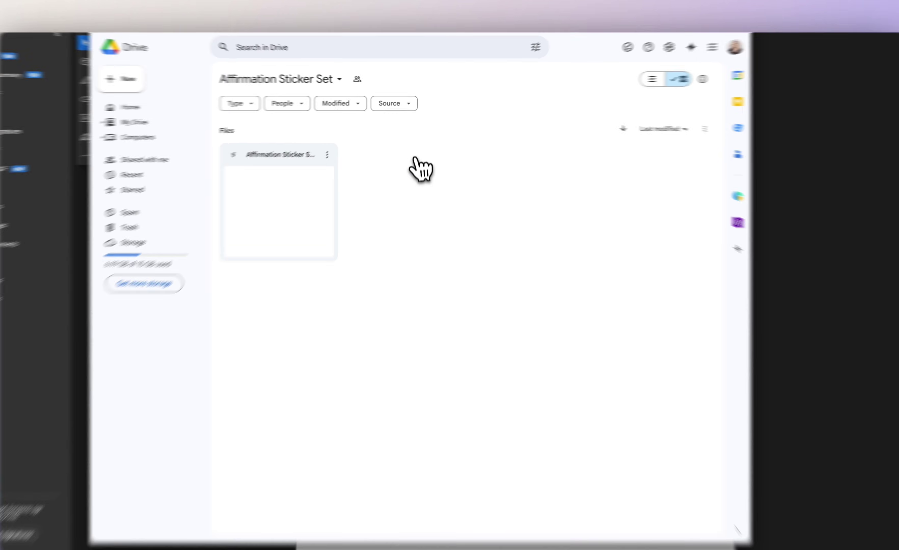
pyautogui.click(336, 149)
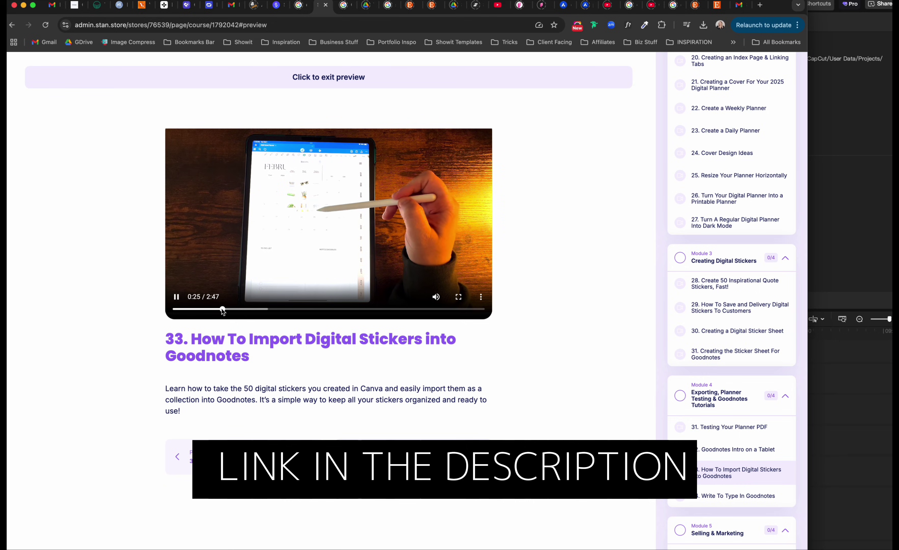
# Seek the Goodnotes sticker-import lesson video to 0:46, 1:40, then 2:36 of 2:47.
pyautogui.click(261, 309)
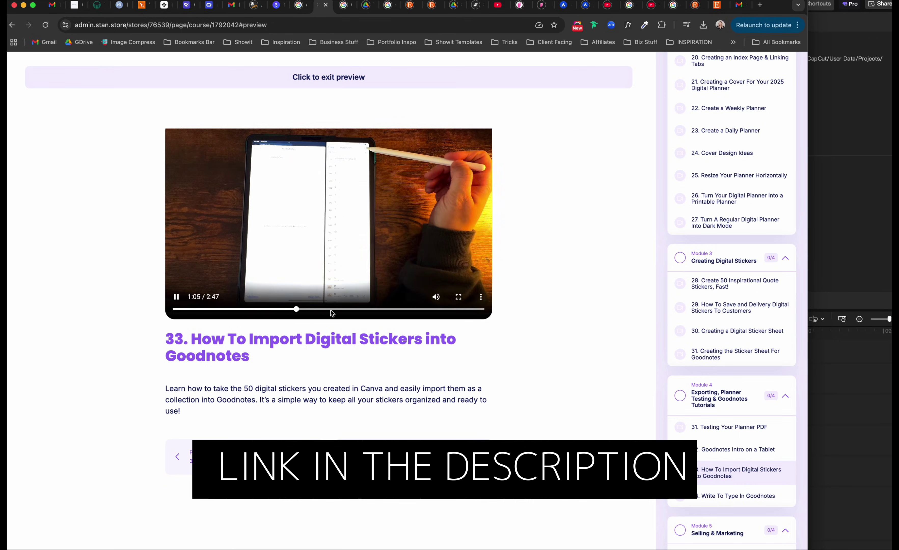
pyautogui.click(360, 308)
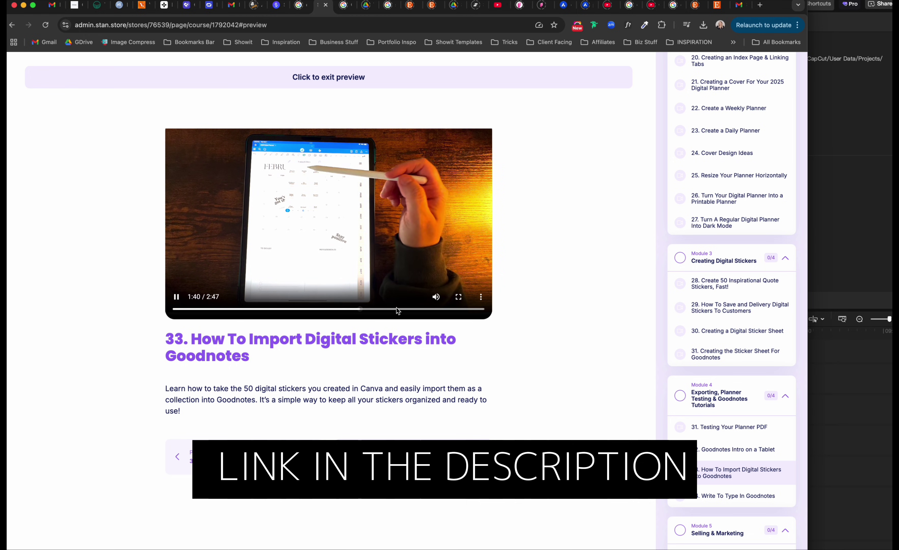
pyautogui.click(462, 310)
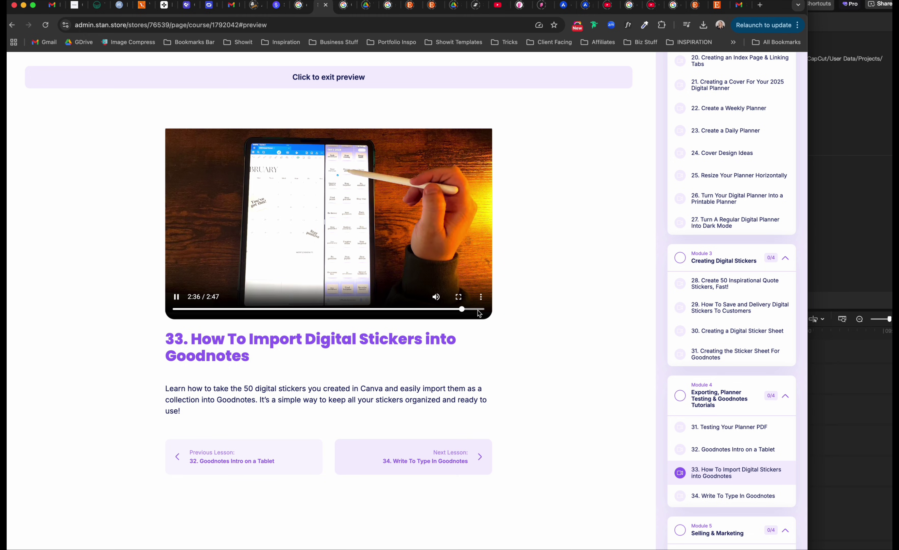